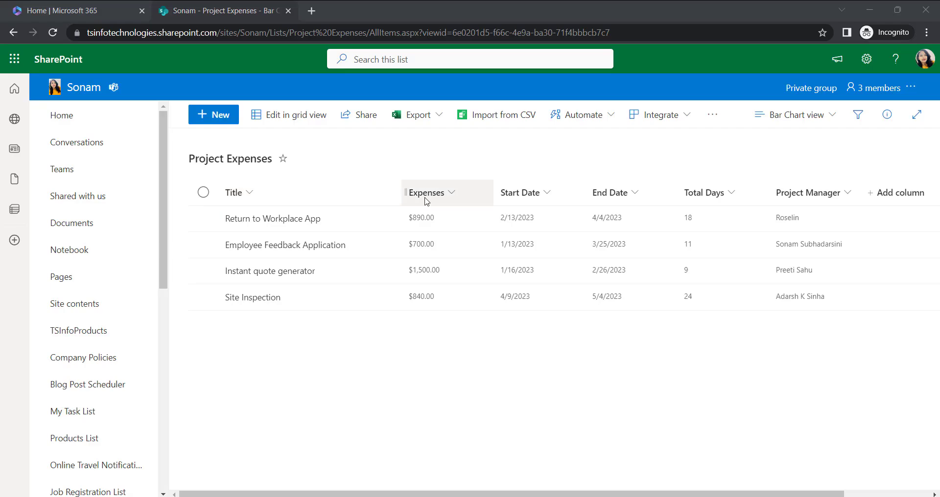
Review the column settings of the Expenses column to check its type and currency format, without changing anything
left_click(427, 199)
mouse_move(482, 307)
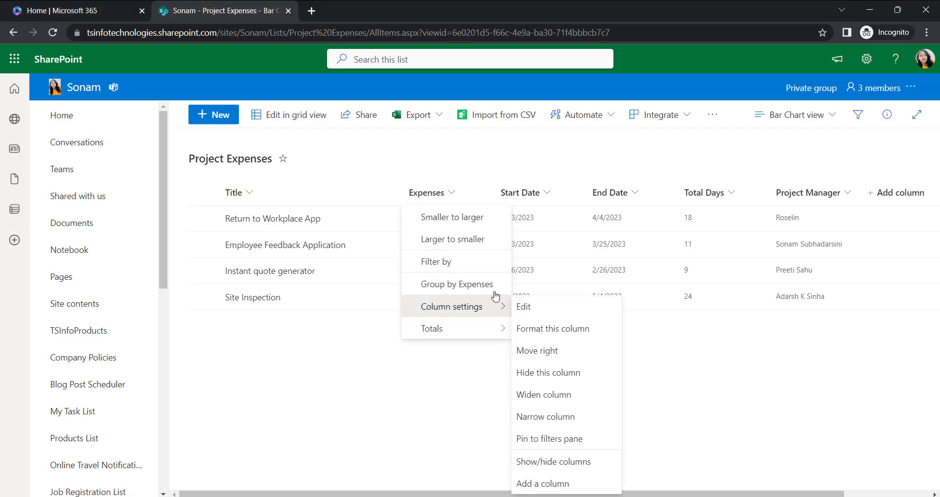
left_click(520, 307)
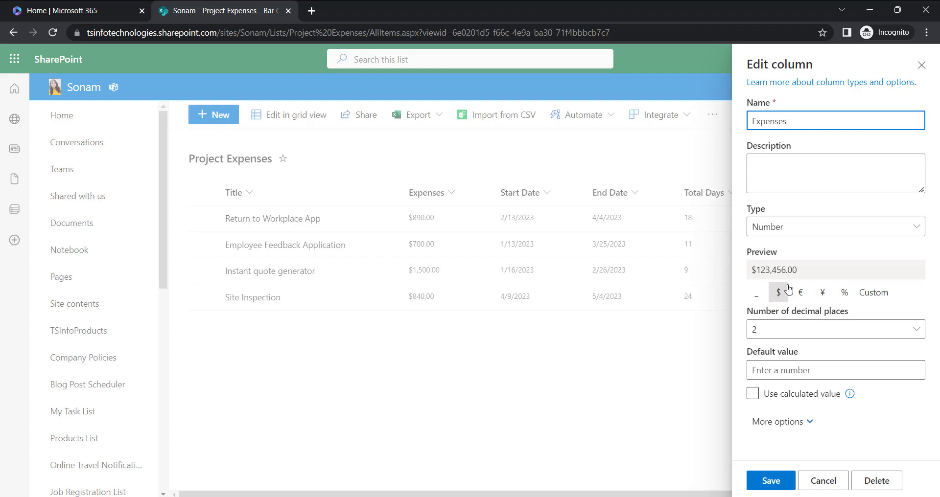
left_click(922, 65)
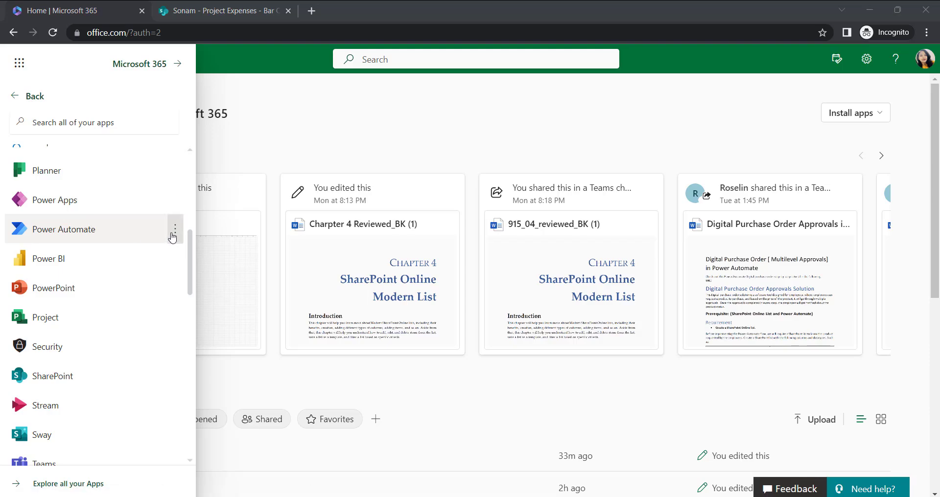
Open Power Automate in a new browser tab, go to its flow creation page and dismiss the AI banner
left_click(174, 230)
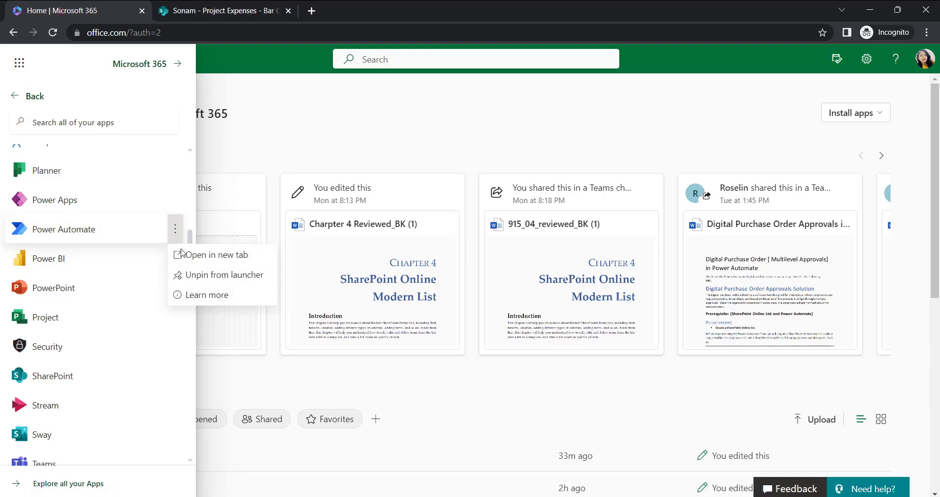
left_click(186, 255)
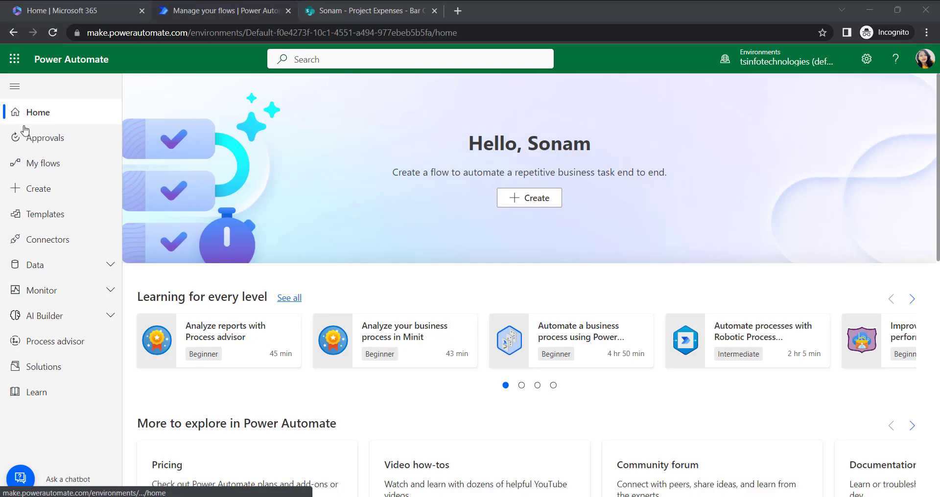
left_click(47, 194)
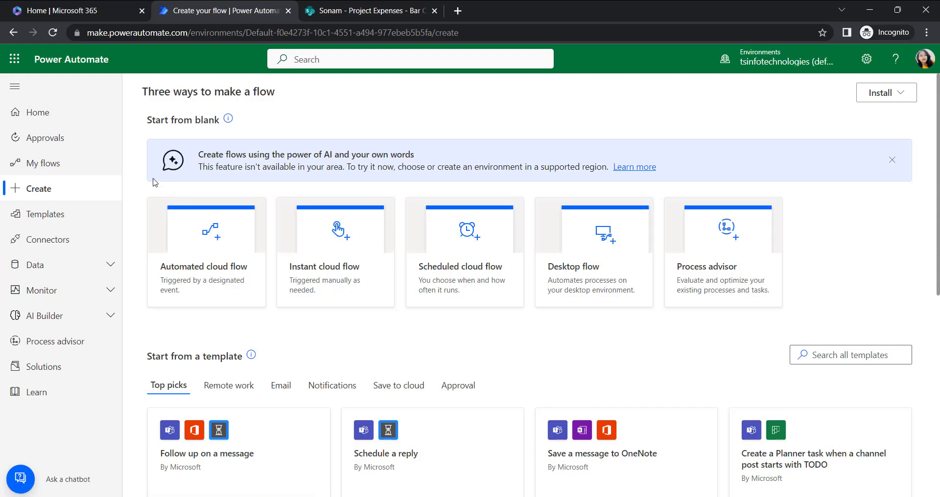
left_click(893, 162)
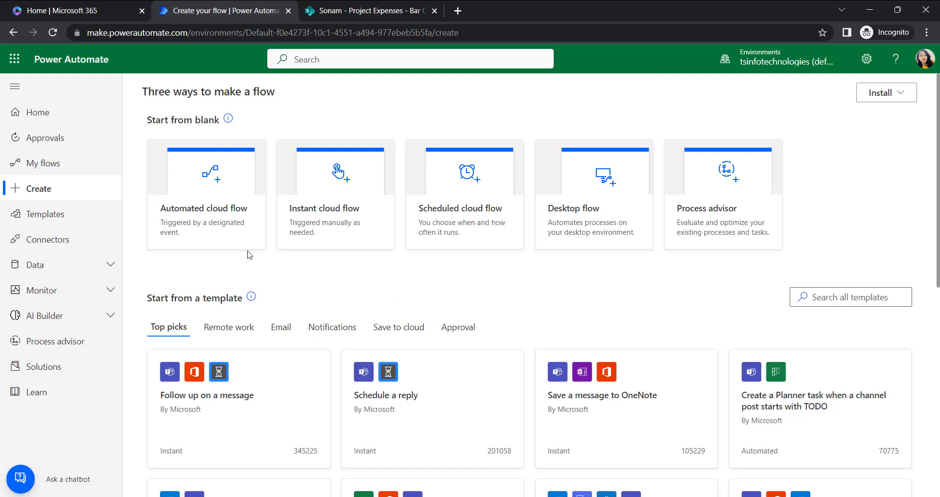
Create an automated cloud flow named "Convert number to currency" with the SharePoint trigger "When an item is created"
left_click(238, 222)
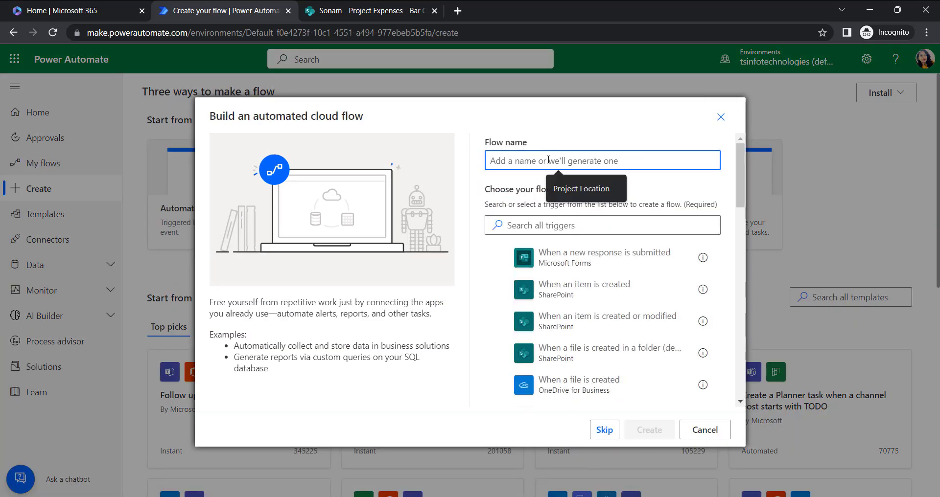
type("Convert number to currency")
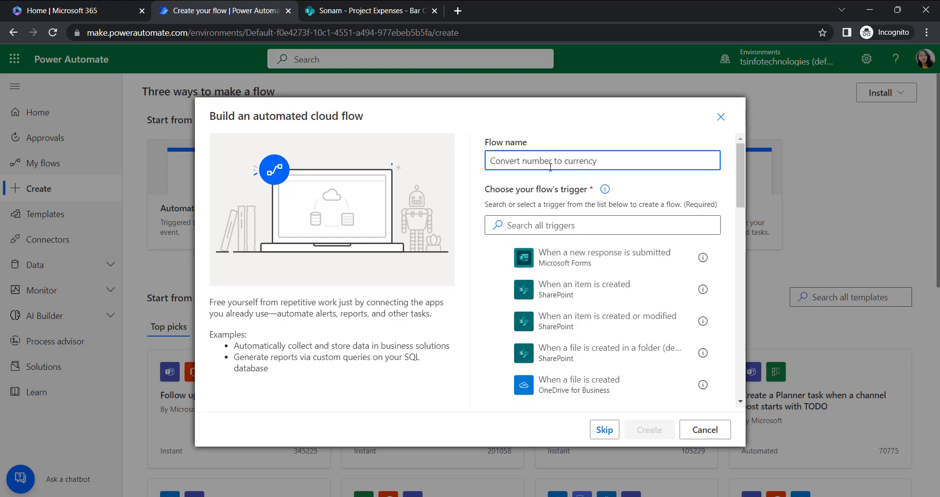
left_click(564, 227)
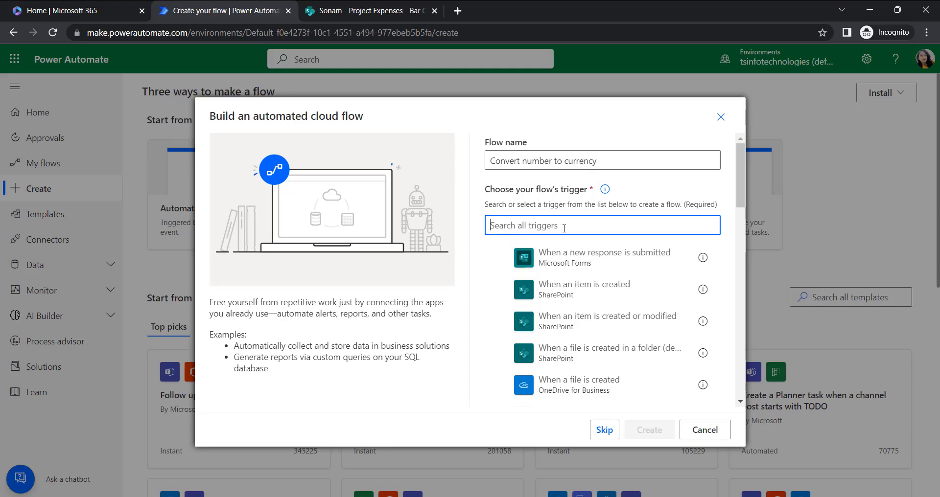
scroll(517, 257, "down", 3)
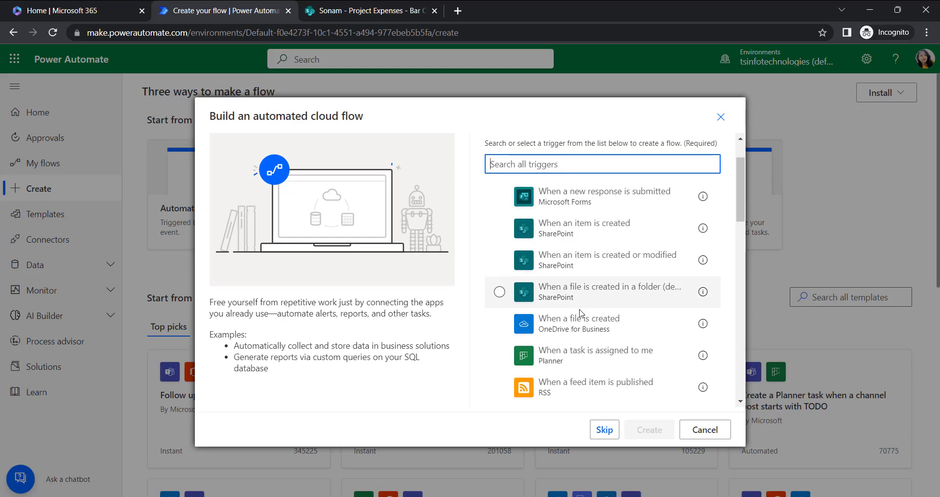
scroll(563, 230, "up", 5)
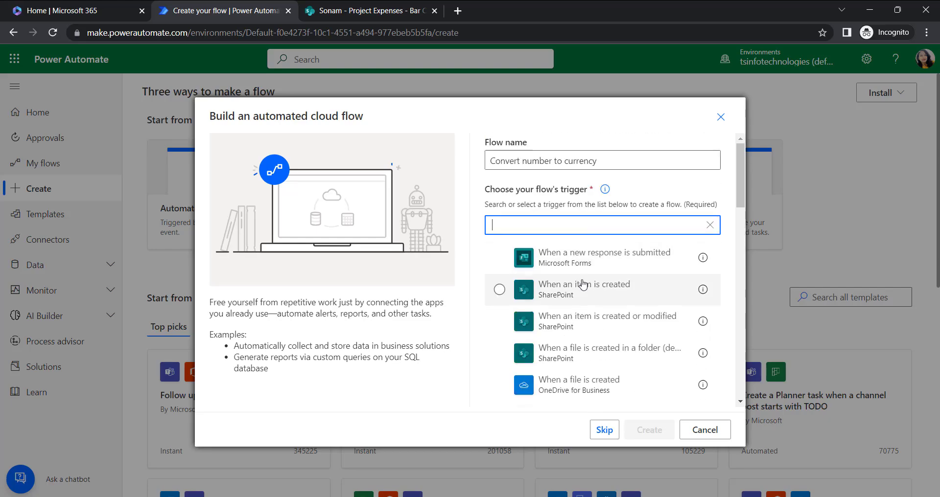
left_click(720, 226)
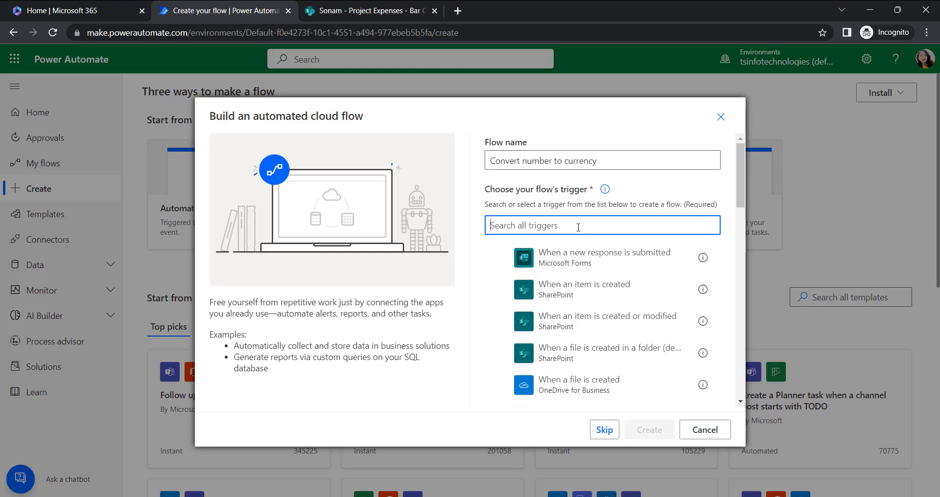
left_click(571, 302)
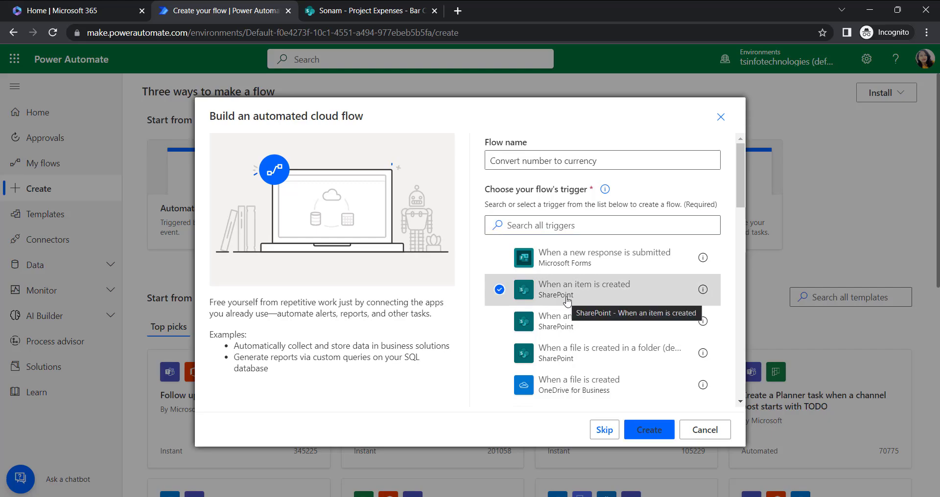
left_click(661, 439)
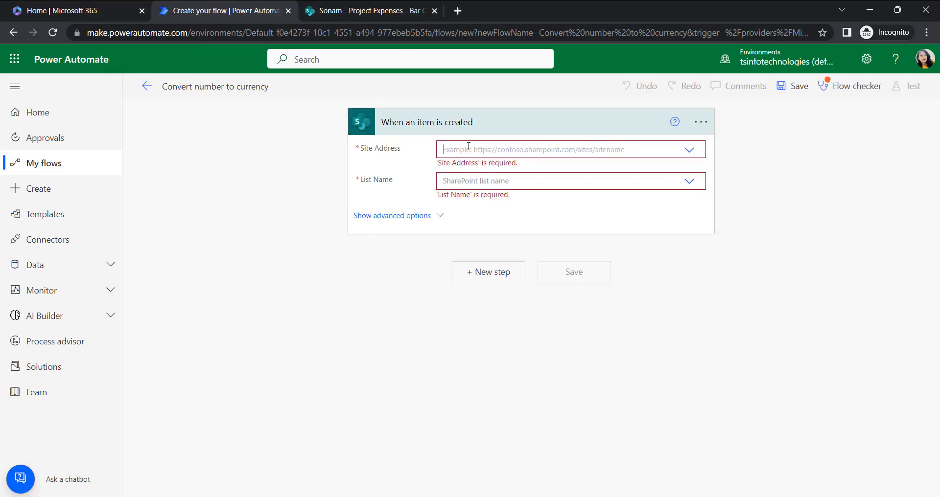
Set the trigger's site address to the site hosting the expenses list and its list name to Project Expenses
left_click(446, 150)
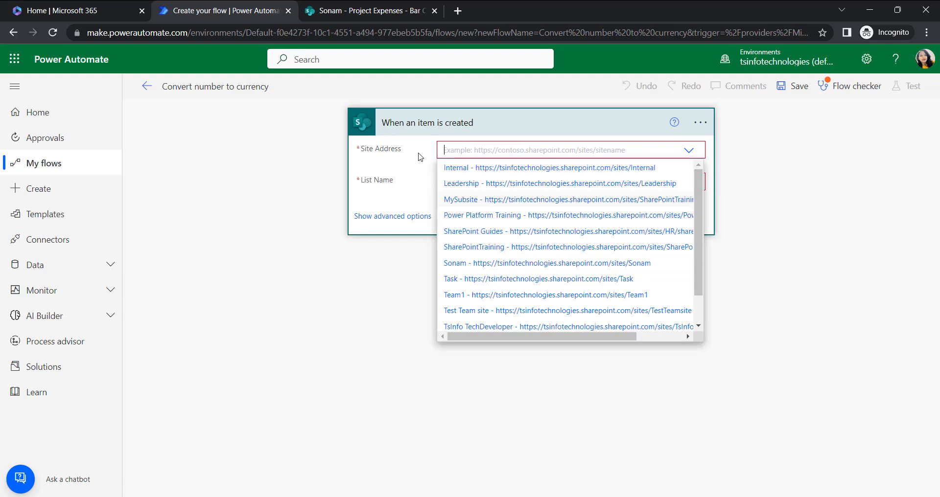
left_click(465, 263)
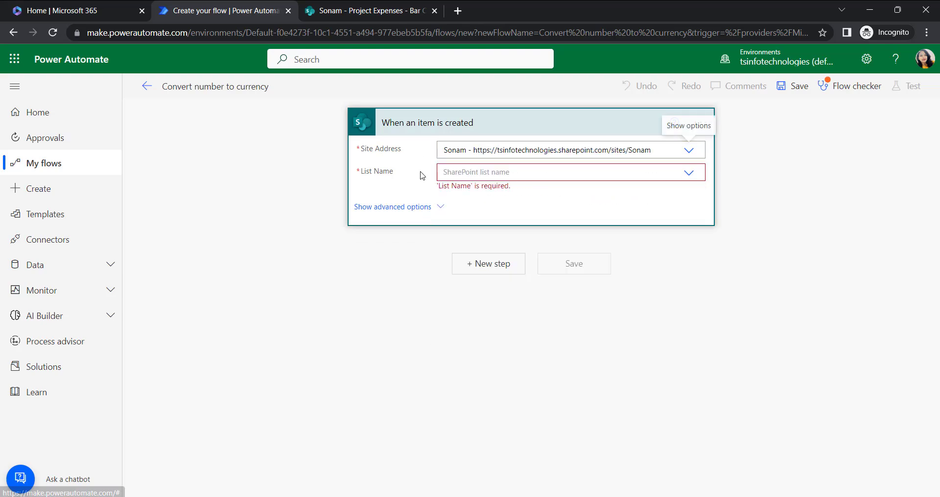
left_click(471, 176)
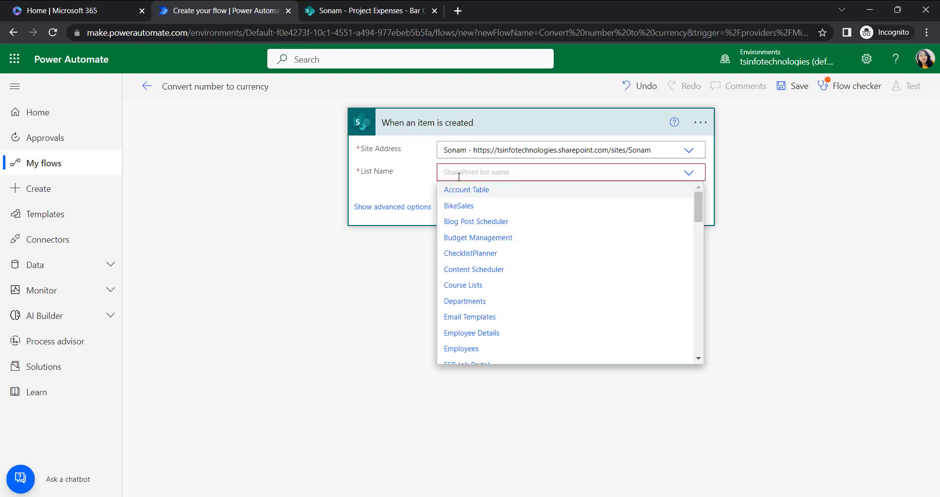
scroll(466, 296, "down", 5)
scroll(470, 298, "down", 3)
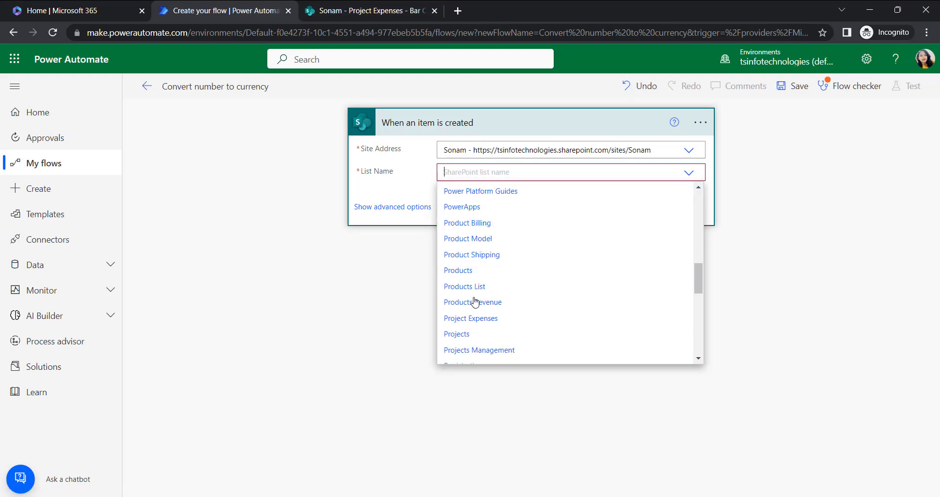
key("Return")
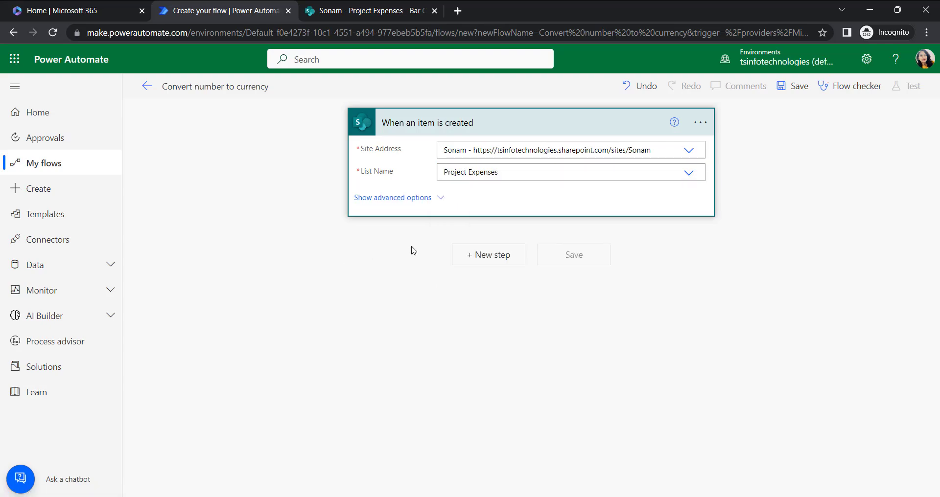
Add the Office 365 Outlook action "Send an email (V2)" after the trigger
left_click(490, 259)
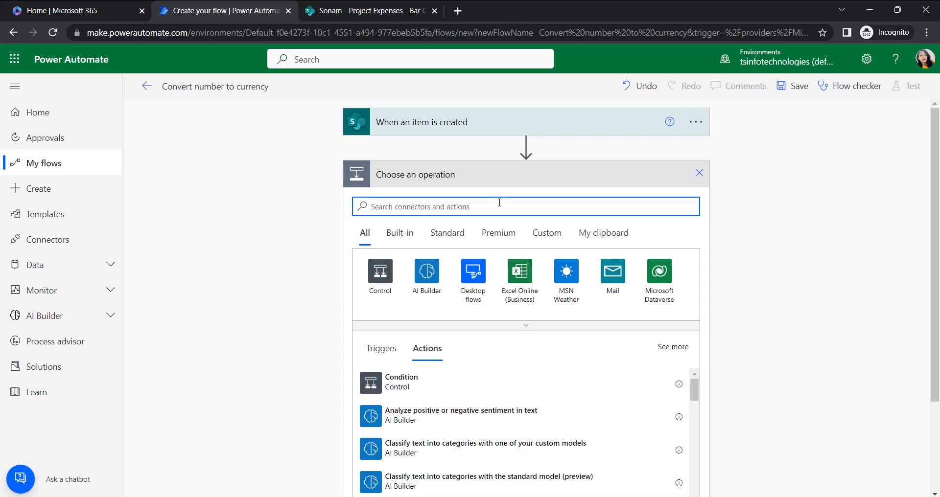
type("s")
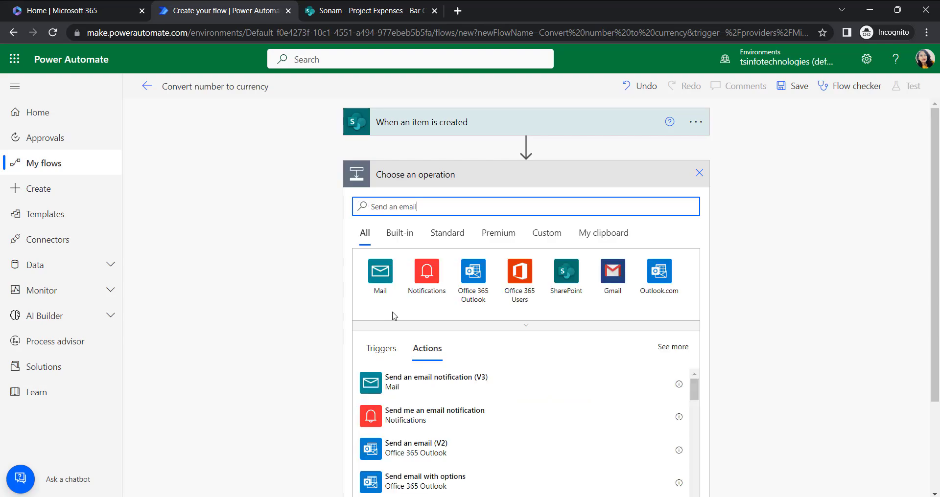
left_click(477, 285)
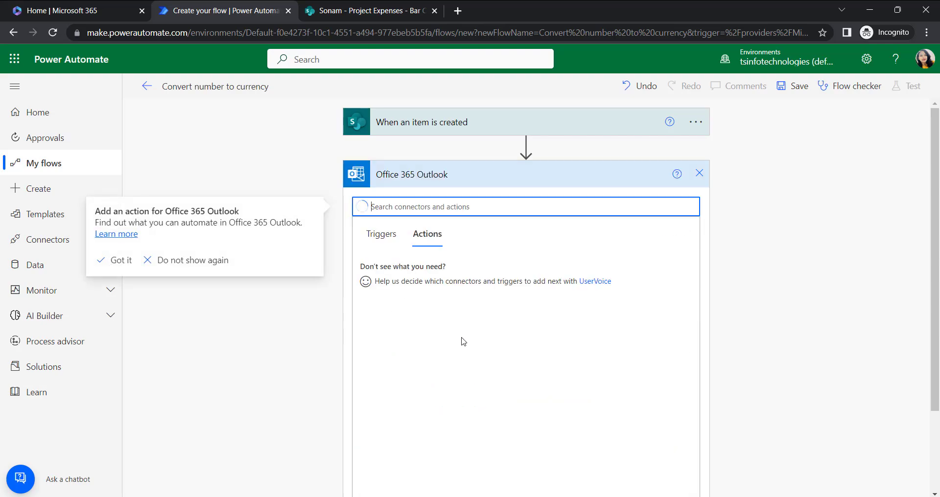
left_click(440, 367)
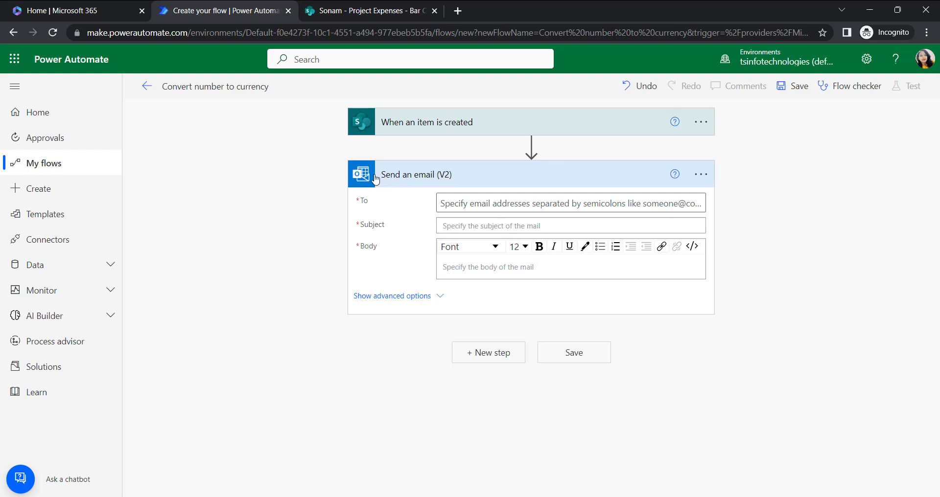
Address the email to the dynamic Project Manager Email and set the subject to "A new project has been assigned to you"
left_click(470, 204)
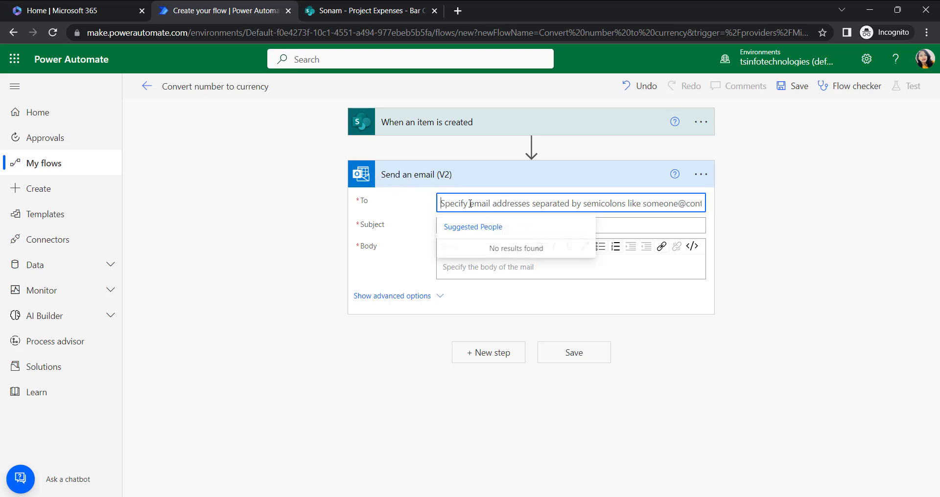
left_click(636, 239)
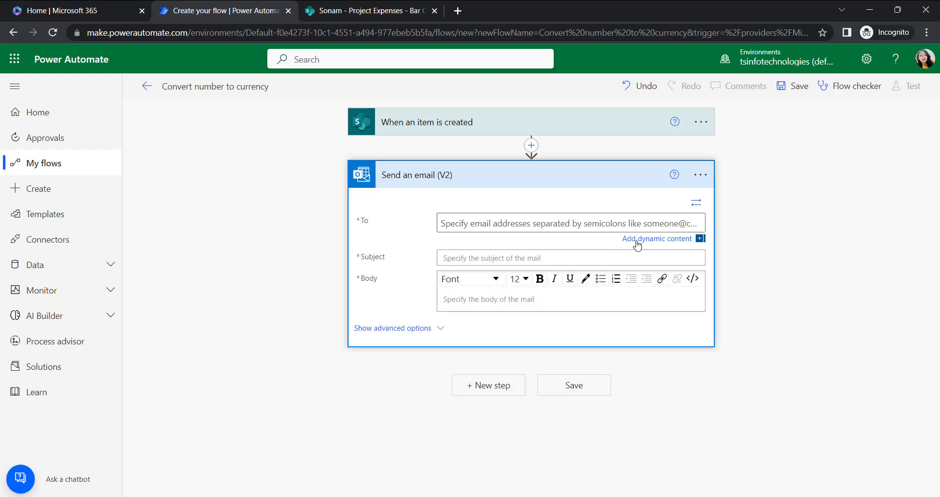
left_click(792, 374)
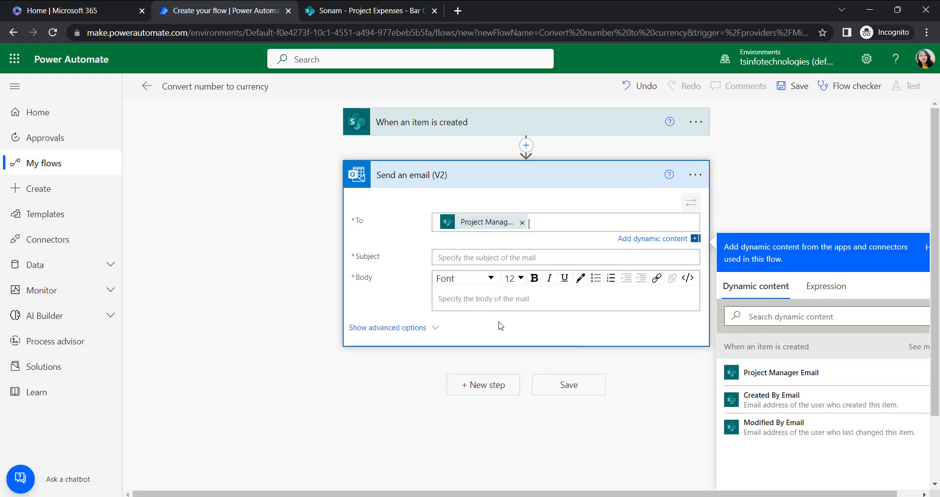
left_click(496, 247)
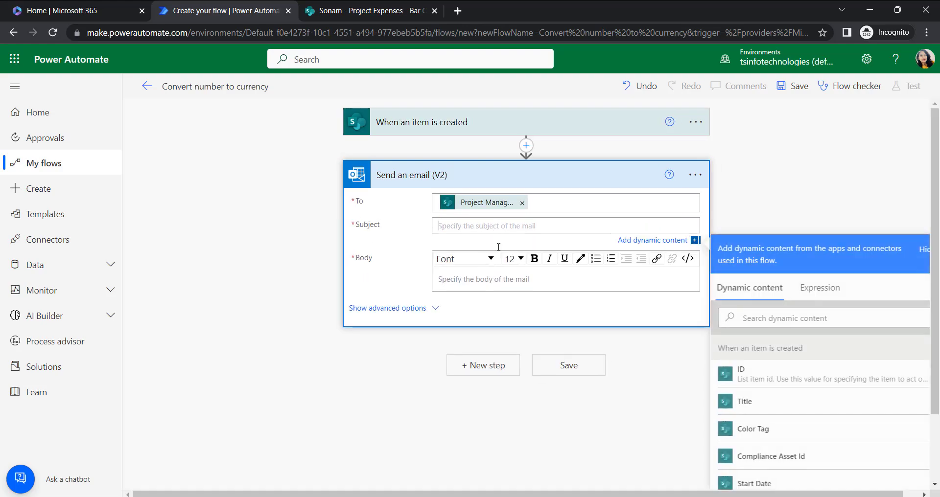
type("A")
type("w")
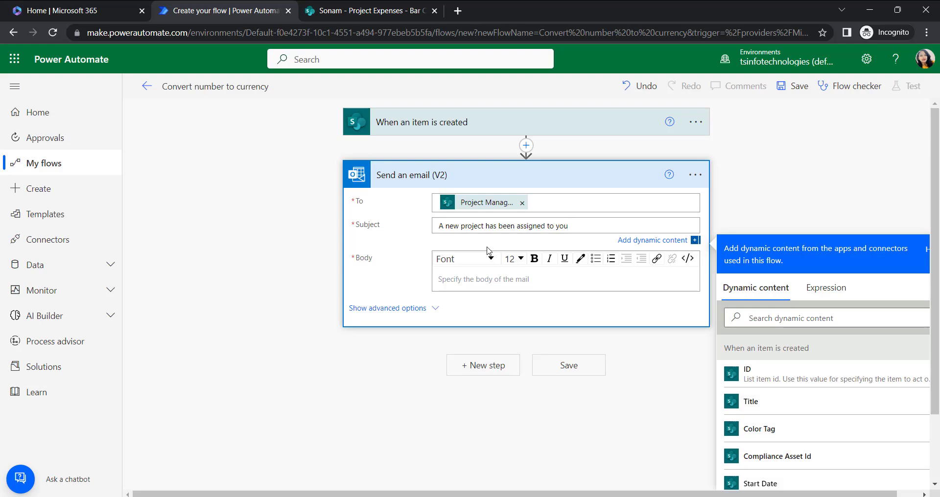
Compose the email body with a project manager greeting, dynamic Title, Start Date, End Date and Expenses values, and an Arina Group sign-off
left_click(497, 278)
type("H")
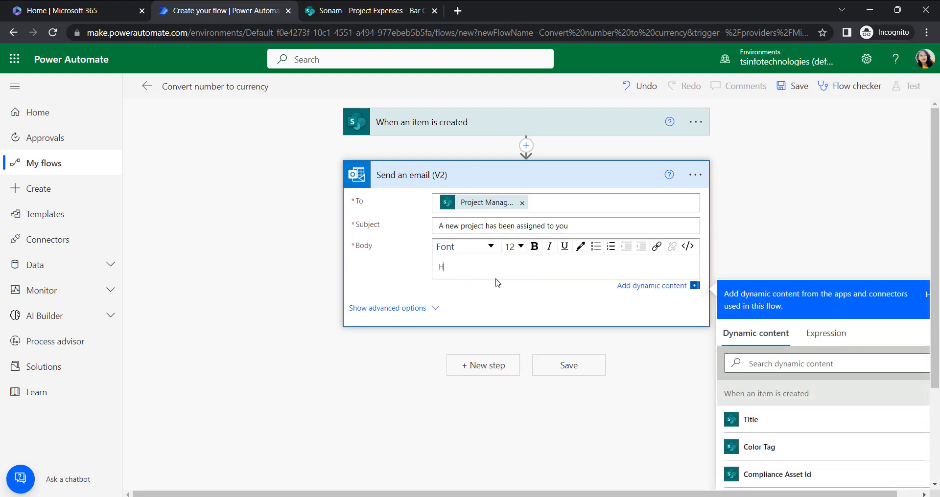
key("BackSpace")
type("Dar")
scroll(803, 386, "down", 3)
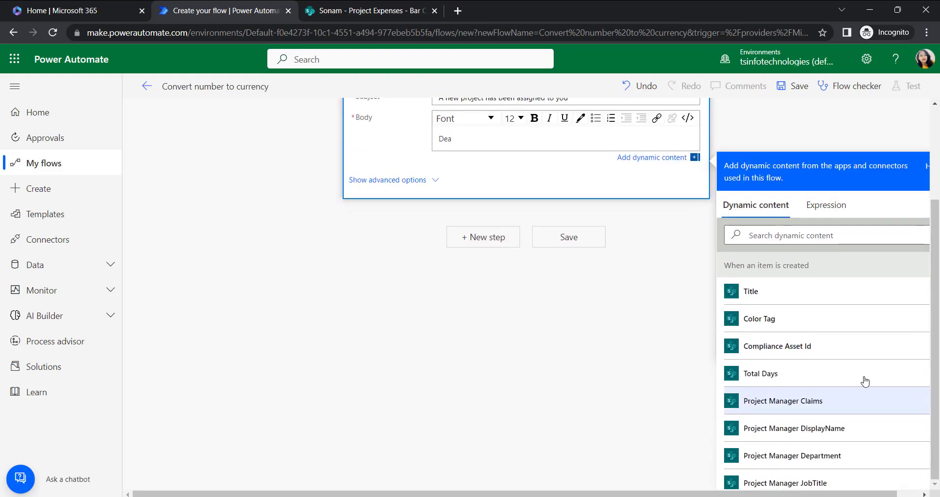
scroll(559, 318, "up", 4)
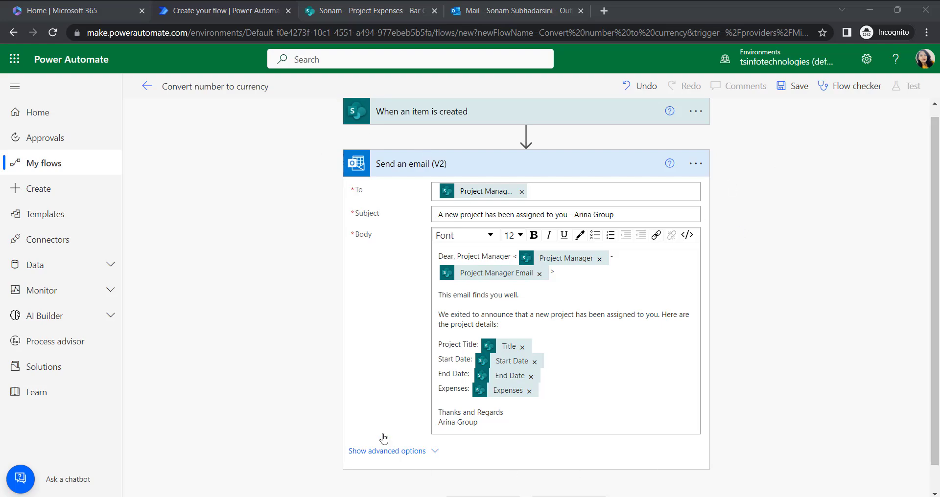
Save the flow and start a manual test of it
left_click(794, 88)
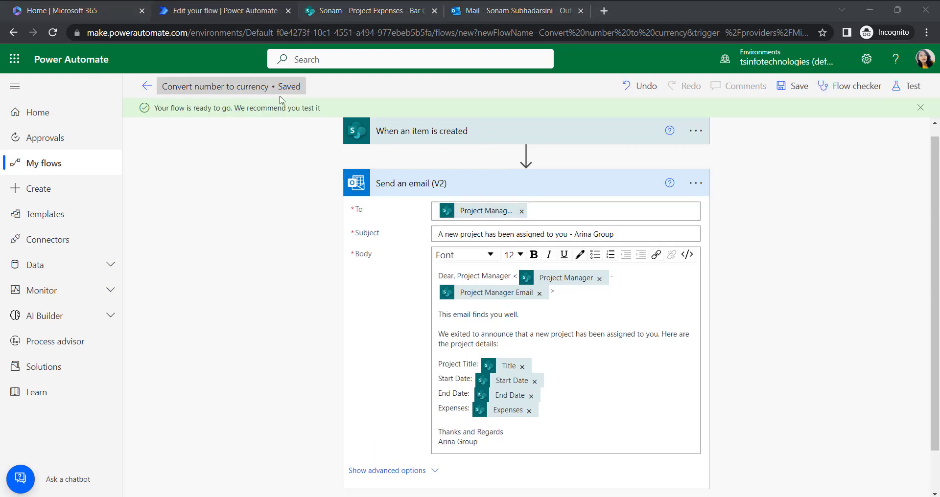
left_click_drag(153, 107, 312, 107)
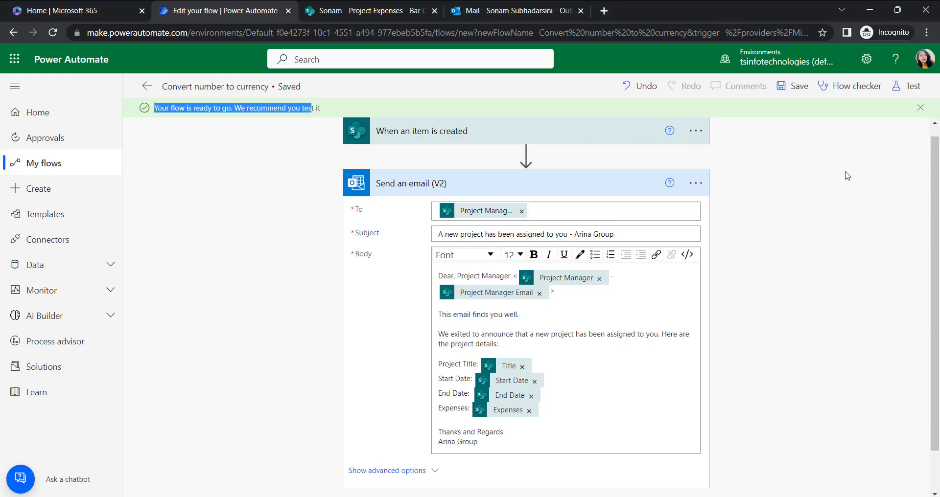
left_click(908, 86)
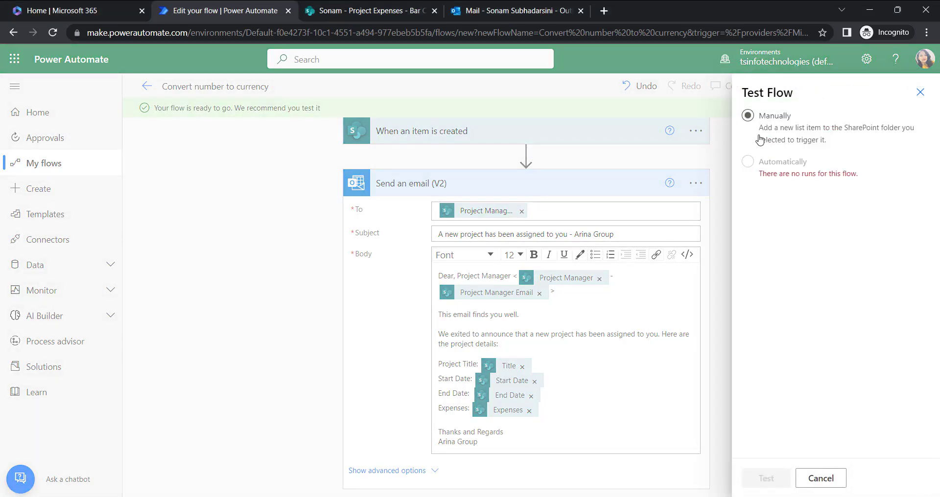
left_click(760, 140)
left_click(759, 476)
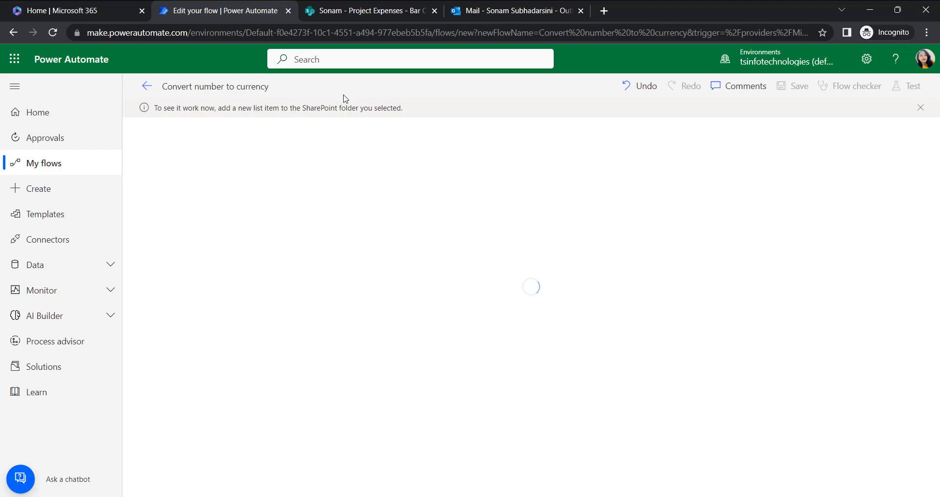
Switch to the SharePoint Project Expenses list and add a grid-view row titled "Service Request App" with Expenses of 750
left_click(412, 7)
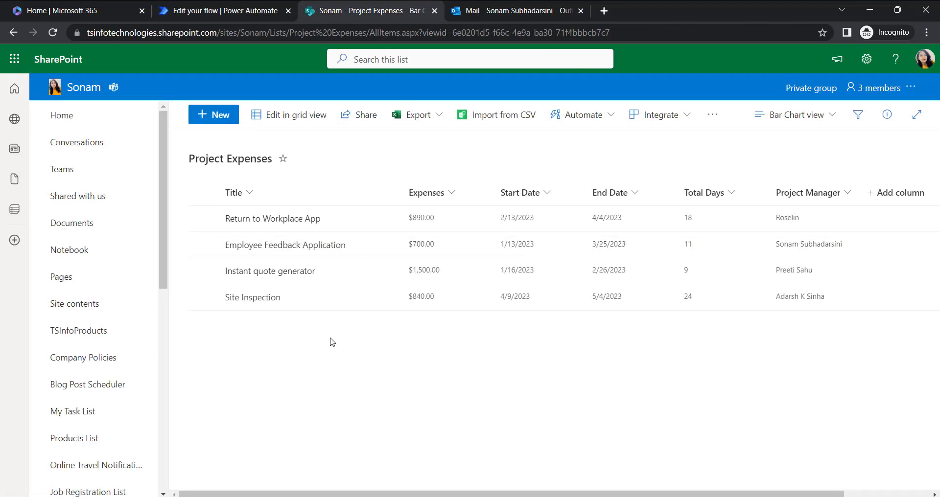
left_click(287, 122)
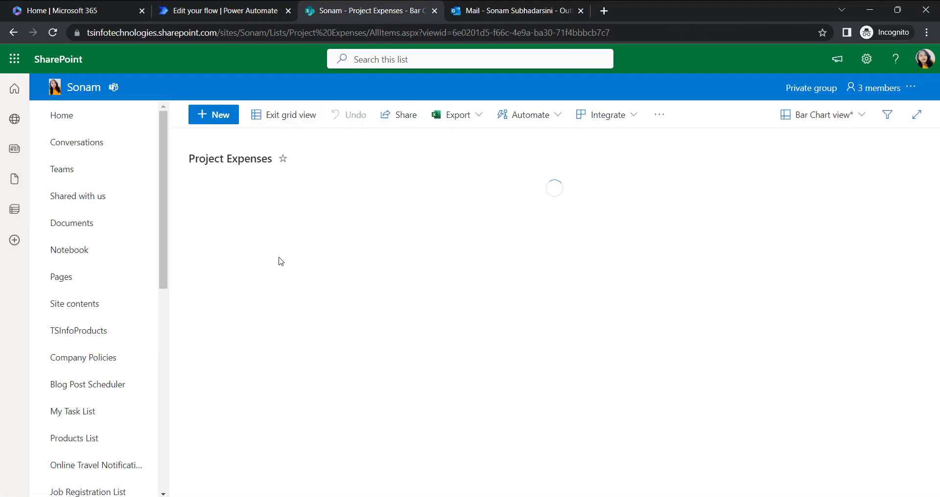
left_click(260, 335)
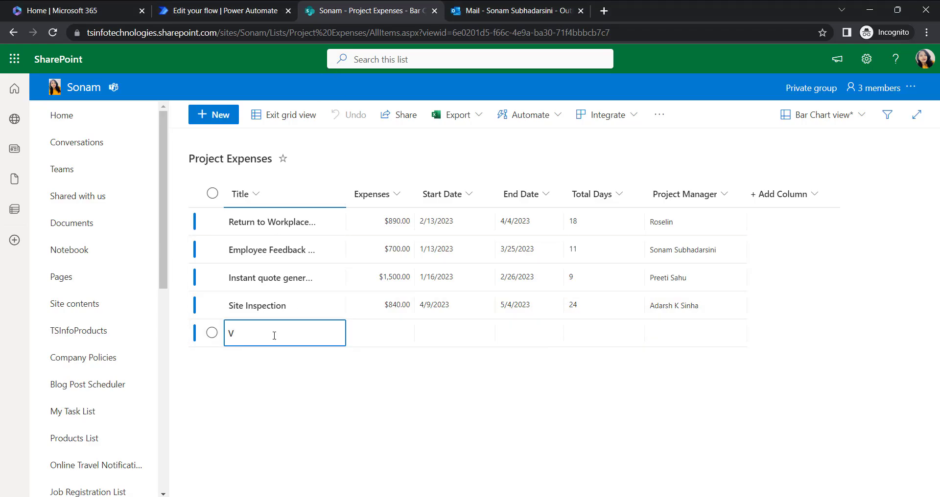
type("Service Request App")
key("Tab")
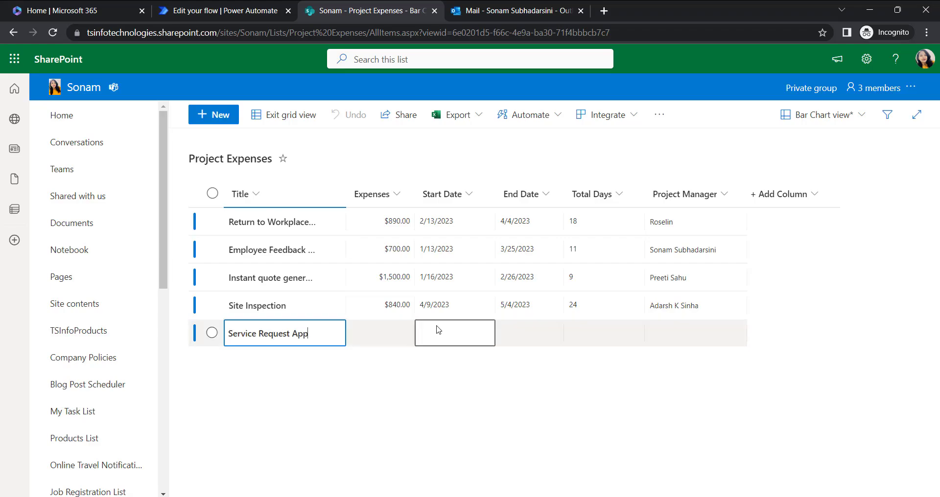
left_click(396, 332)
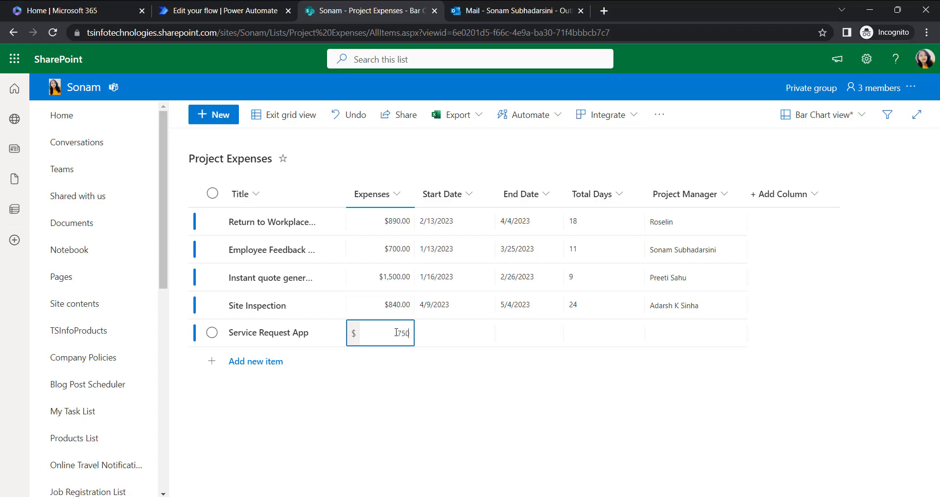
type("750")
key("Tab")
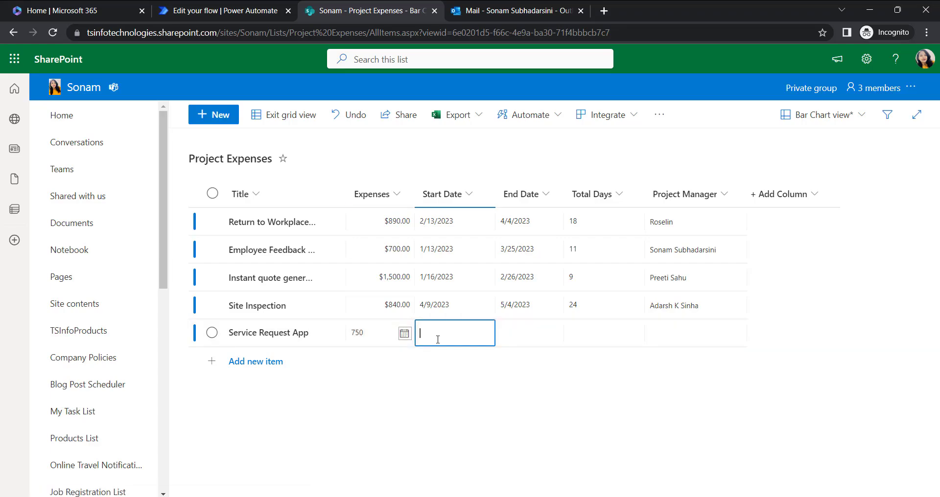
Set the Service Request App row's Start Date to 6/14/2023 and End Date to 6/22/2023
left_click(405, 335)
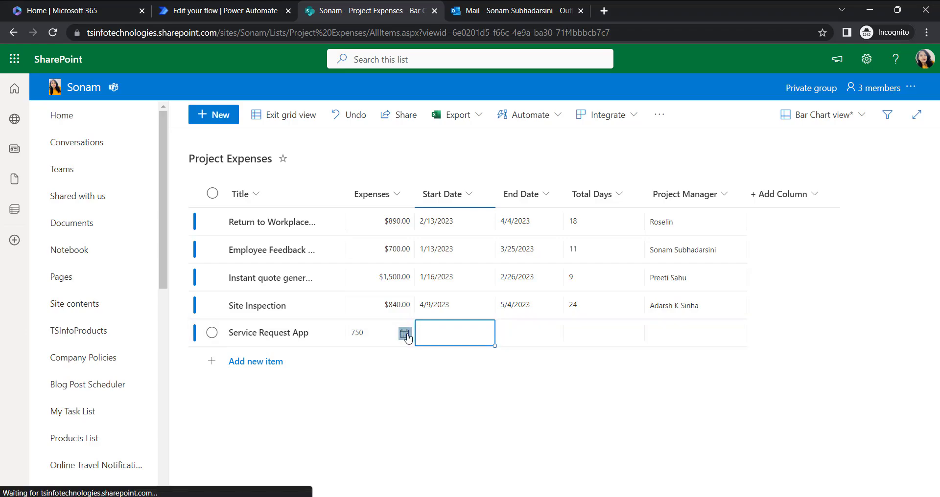
left_click(431, 417)
left_click(514, 333)
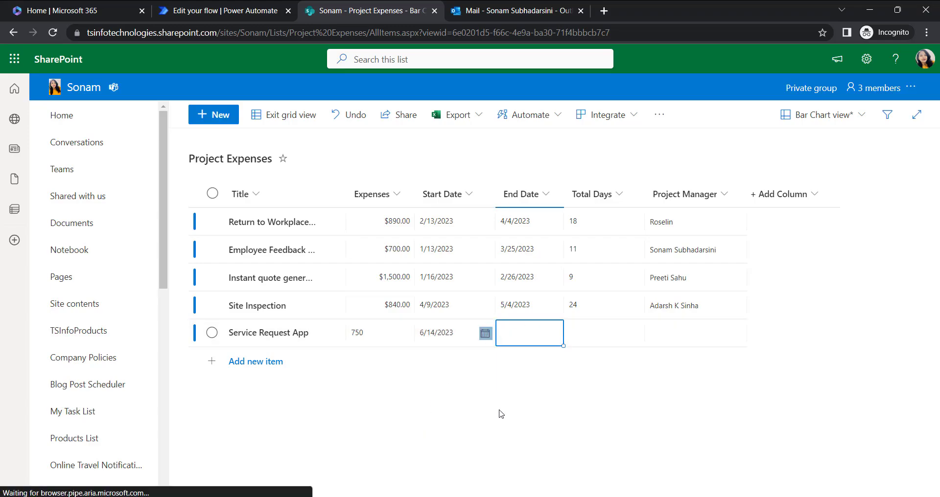
left_click(520, 432)
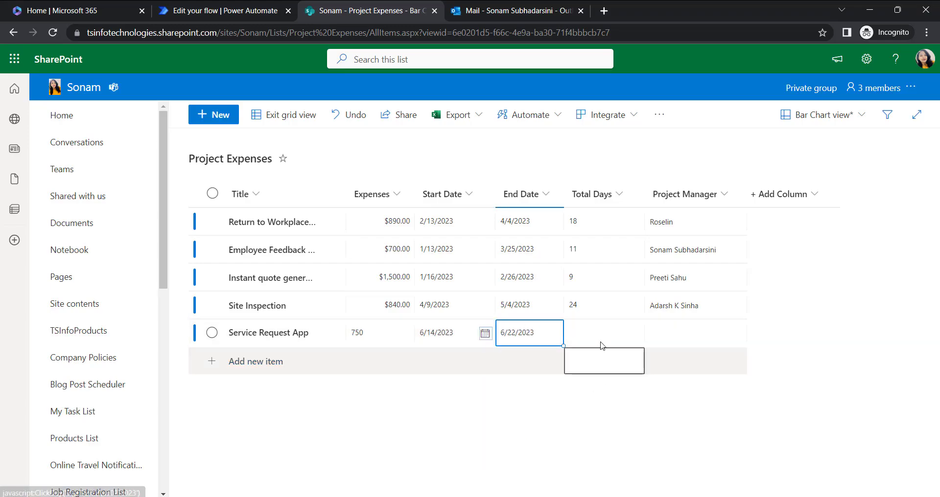
left_click(605, 340)
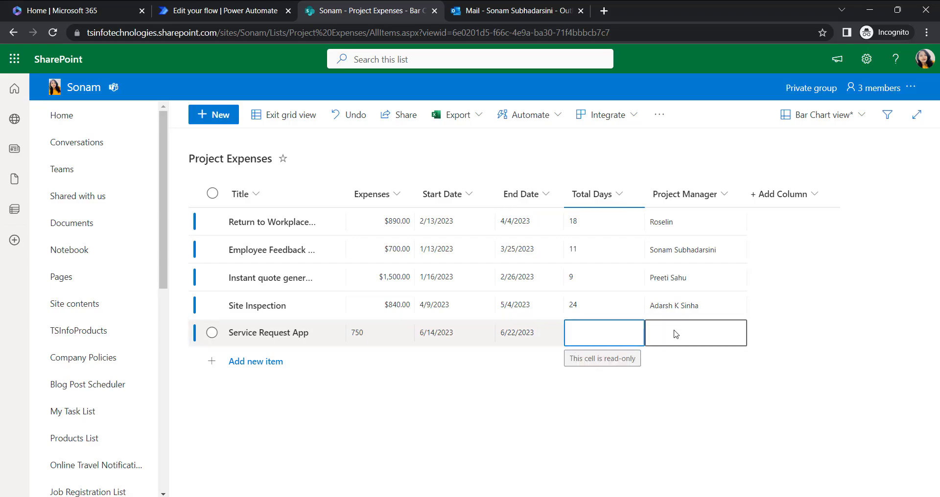
Enter the project manager's name for the Service Request App row and exit the grid view
left_click(676, 336)
left_click(675, 333)
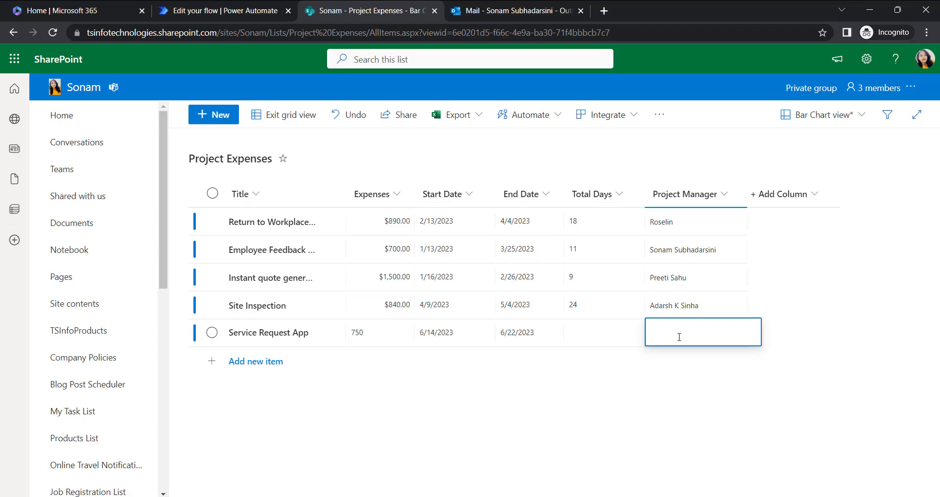
type("Sonam")
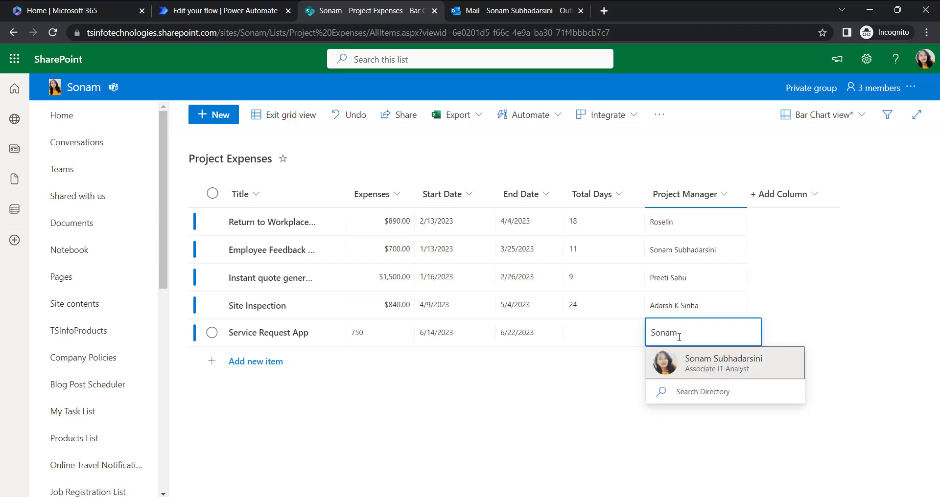
left_click(759, 358)
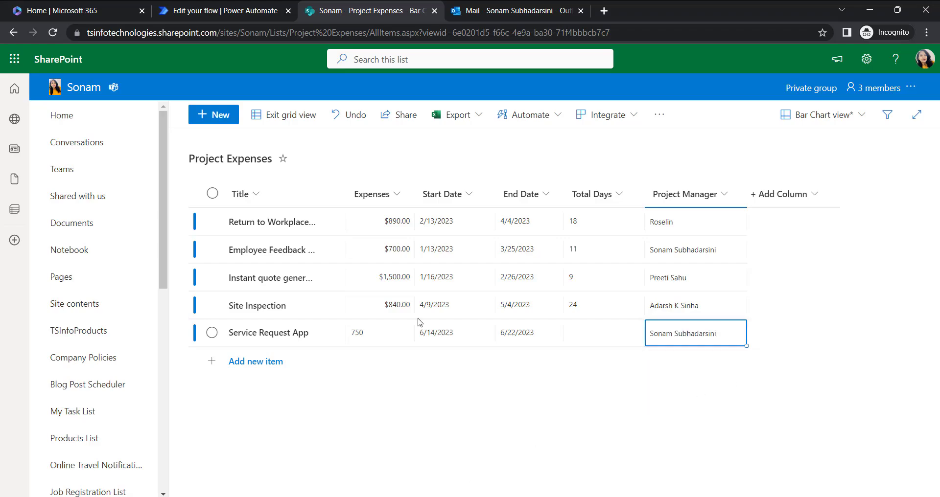
left_click(288, 117)
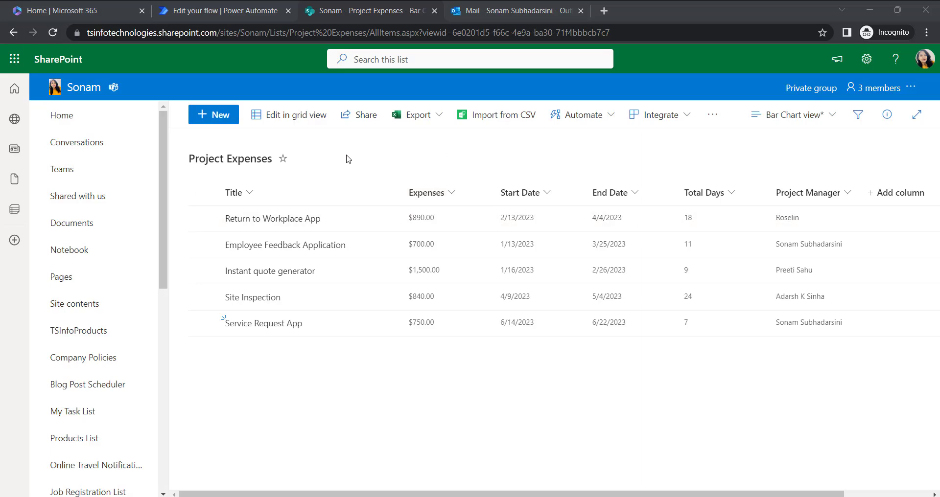
Switch to Power Automate, open the flow's details page and check the test run's status in the run history
left_click(263, 10)
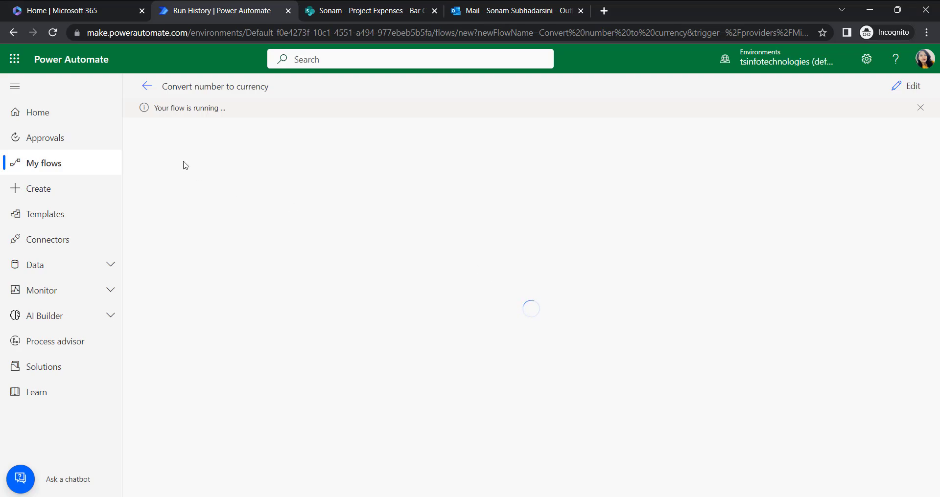
left_click(151, 92)
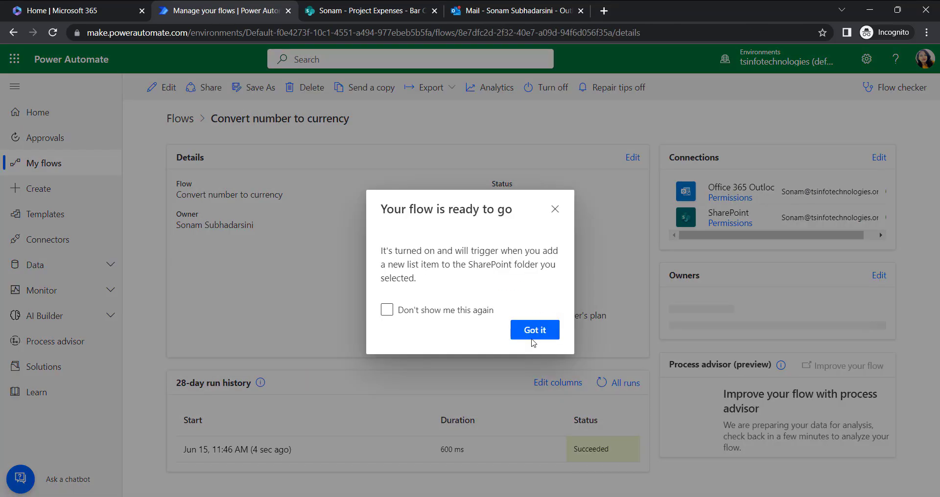
left_click(529, 394)
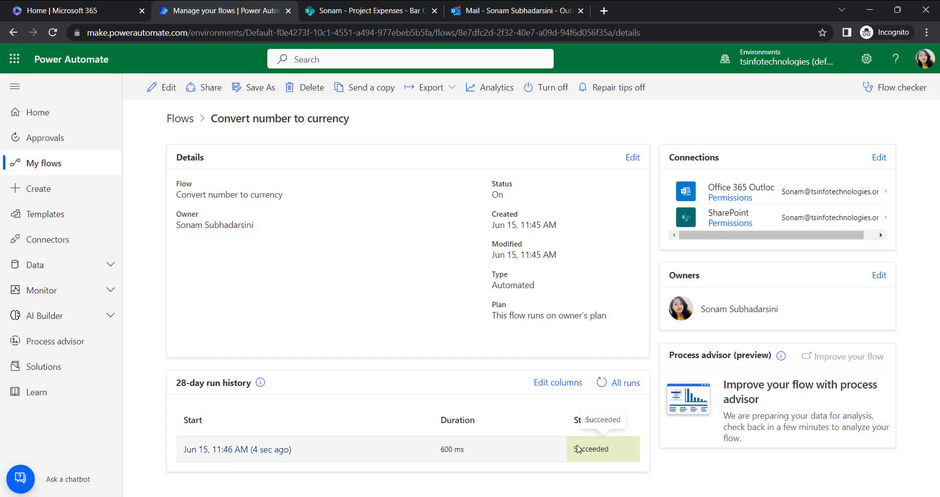
Switch to Outlook and examine how the Expenses value is formatted in the project assignment email
left_click(536, 12)
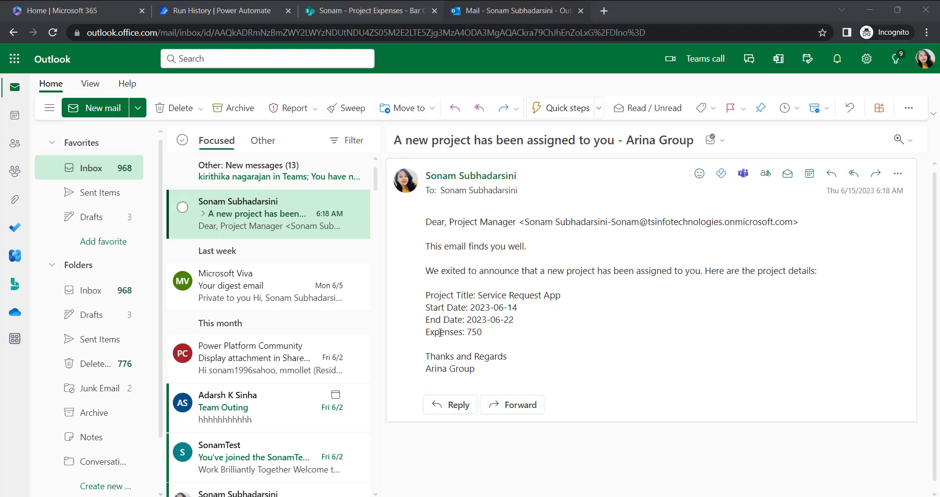
left_click_drag(486, 336, 425, 334)
left_click(495, 339)
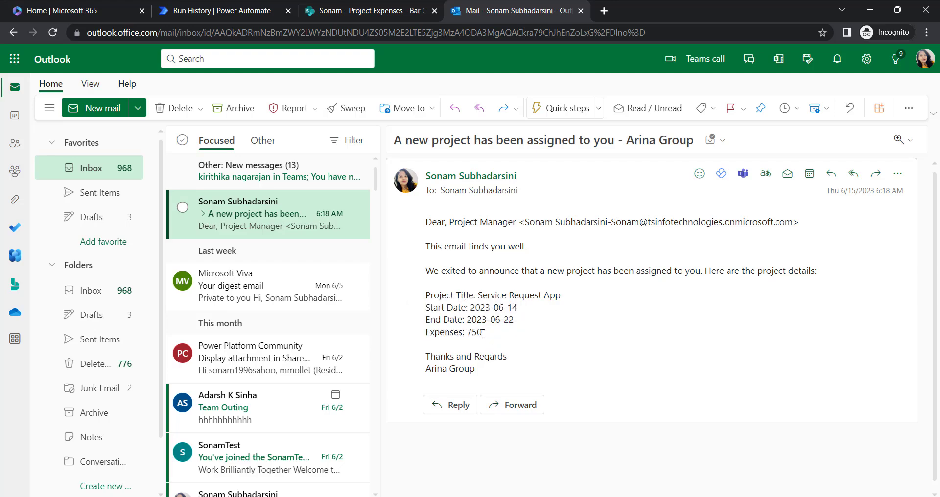
double_click(479, 334)
left_click(474, 336)
left_click_drag(482, 335, 467, 333)
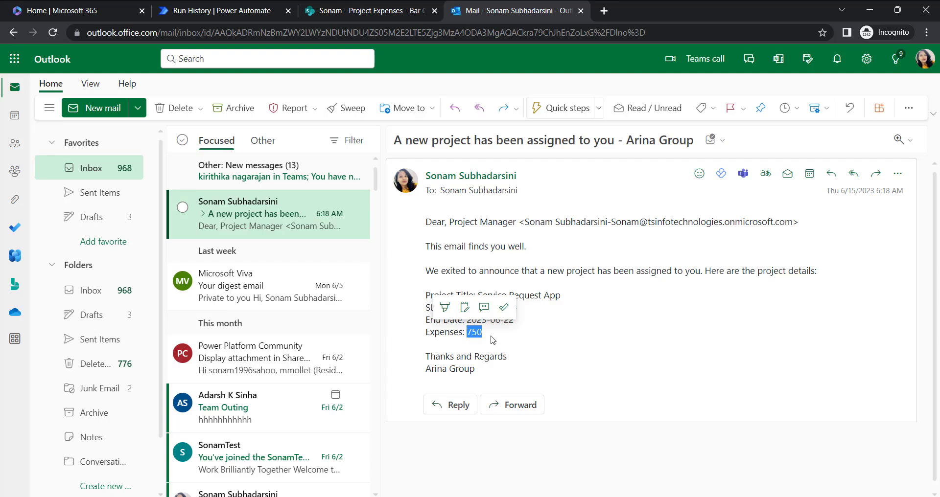
left_click(491, 337)
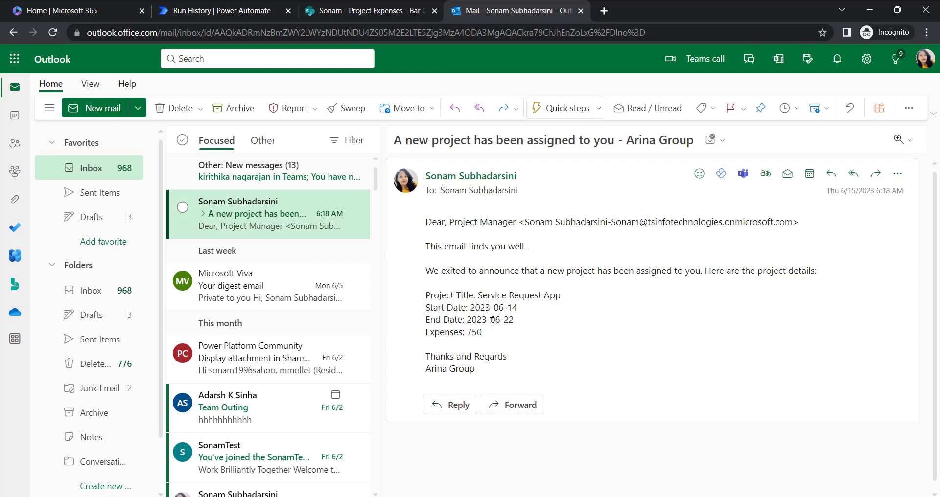
left_click_drag(488, 336, 466, 335)
left_click(554, 340)
Switch to Power Automate and insert a Data Operation Compose action between the trigger and the "Send an email (V2)" action
left_click(264, 10)
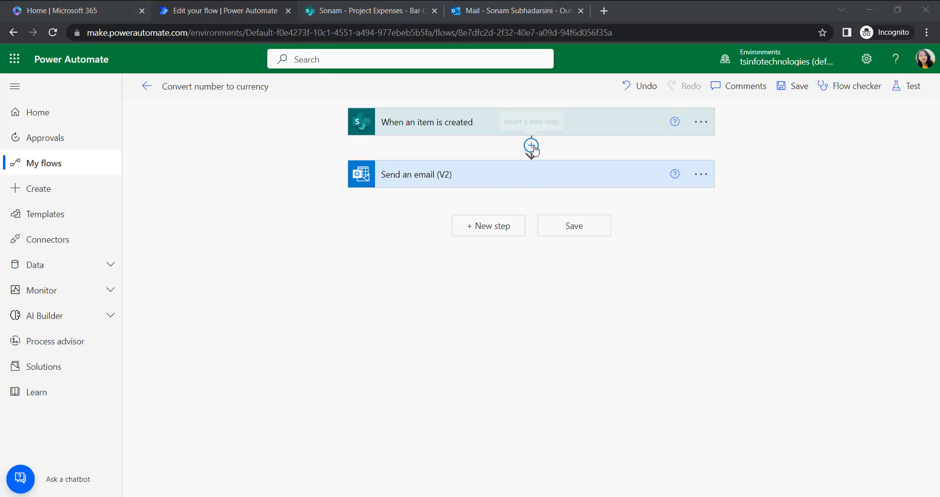
left_click(532, 147)
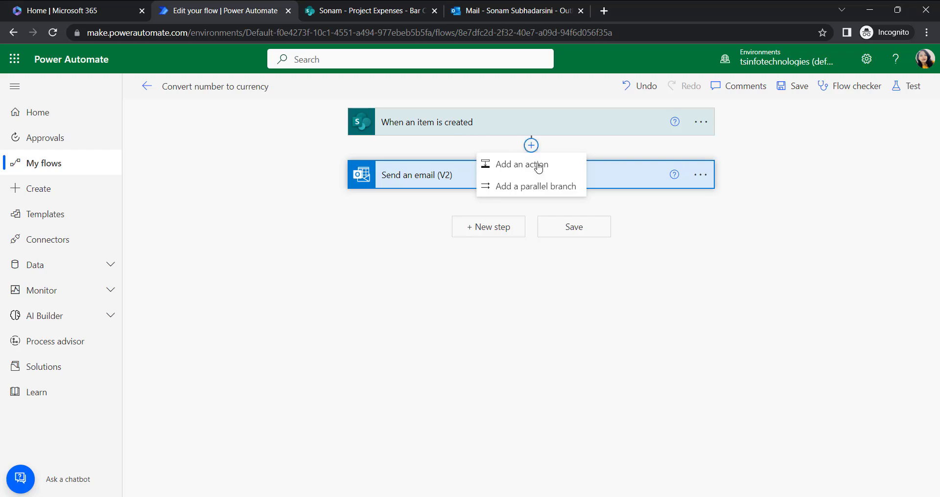
left_click(536, 165)
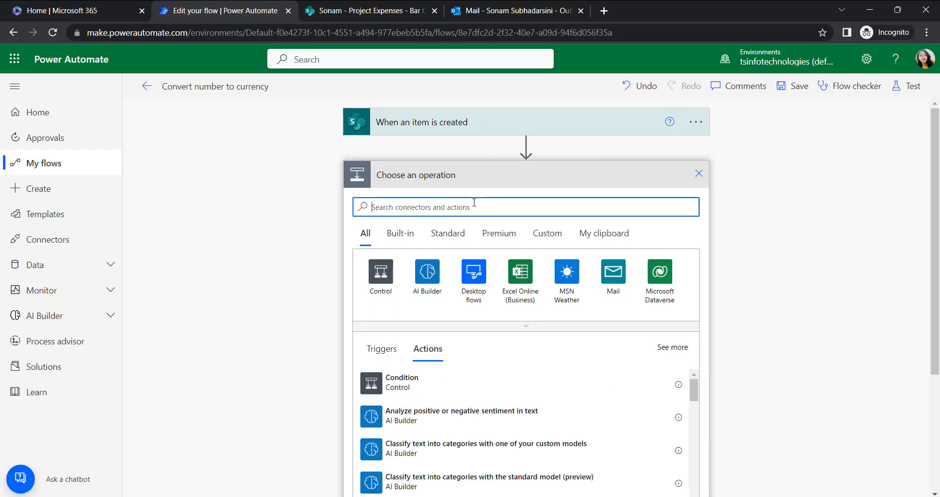
type("Co")
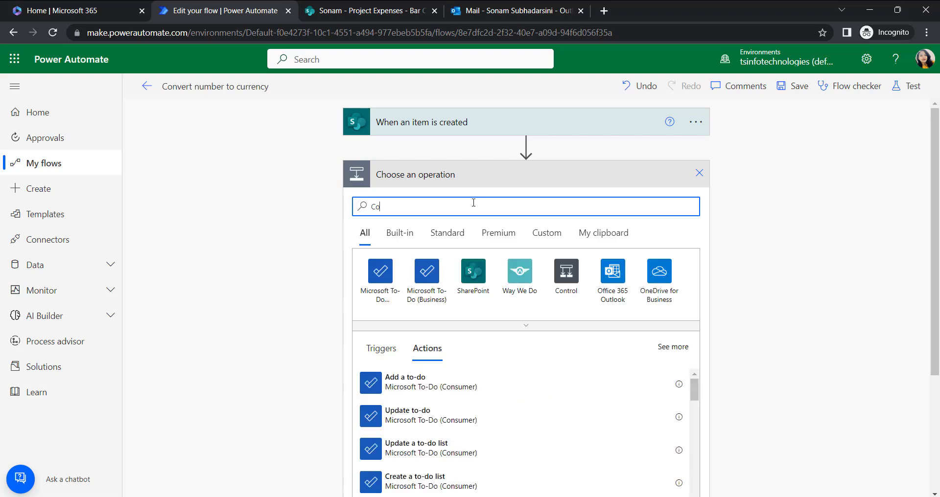
type("mpose")
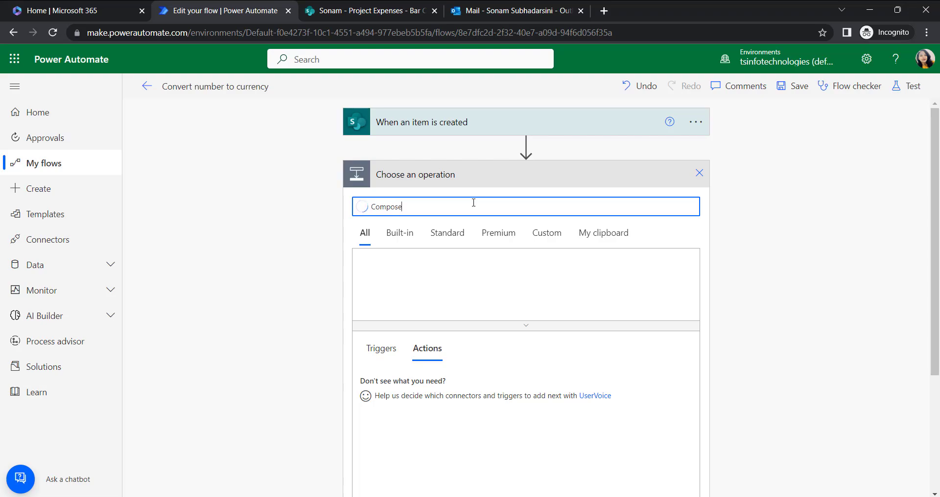
scroll(404, 316, "down", 2)
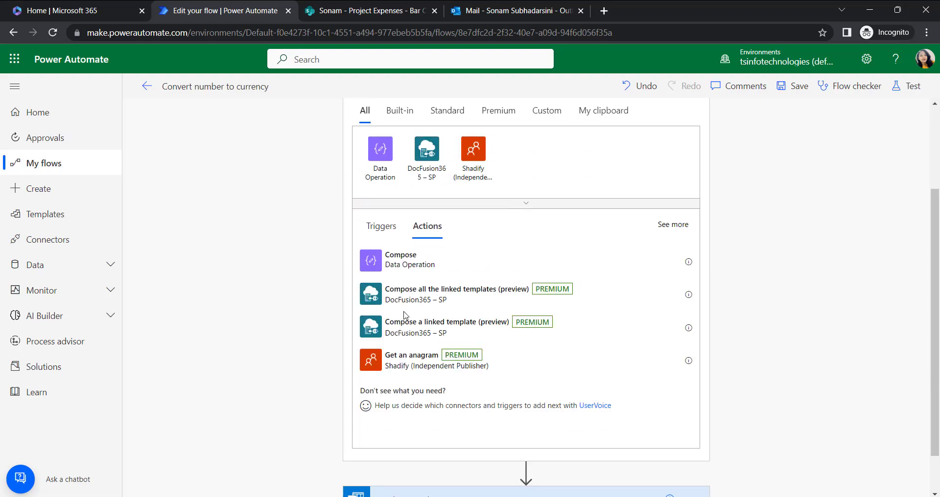
left_click(429, 272)
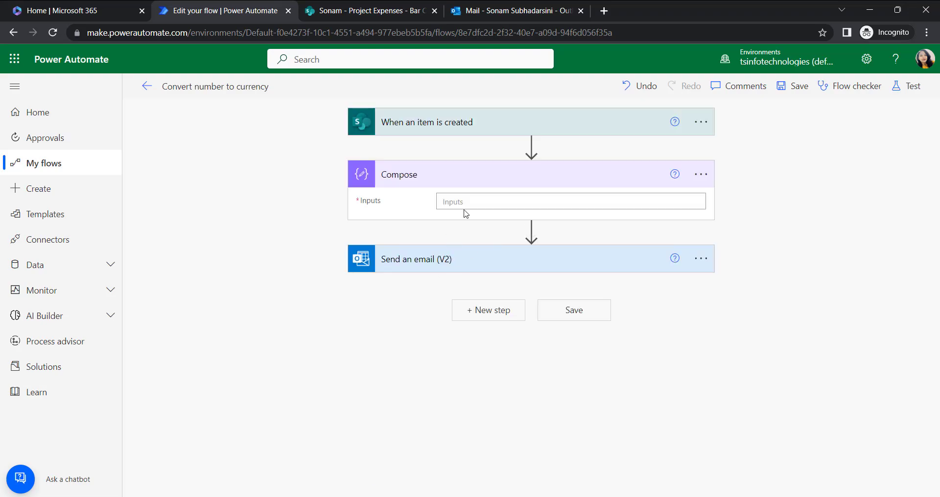
Set the Compose action's Inputs to the Expenses dynamic content from the "When an item is created" trigger
left_click(469, 205)
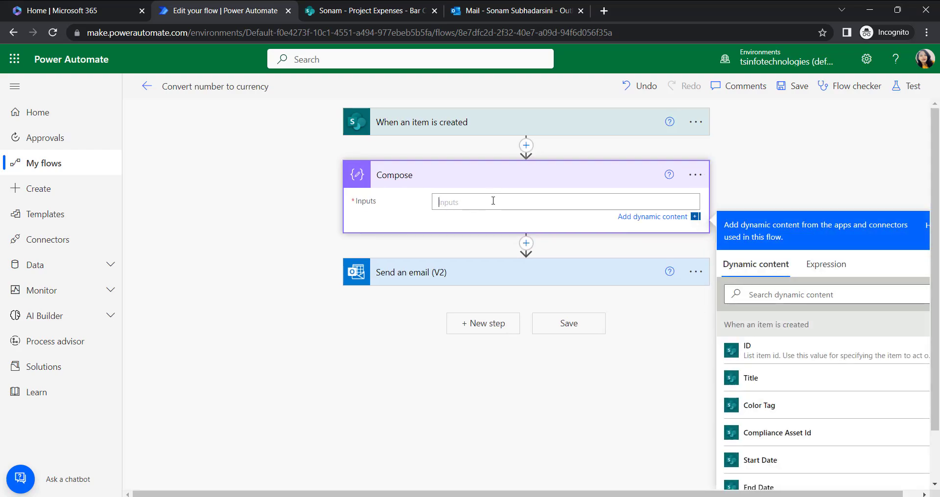
left_click(758, 296)
type("e")
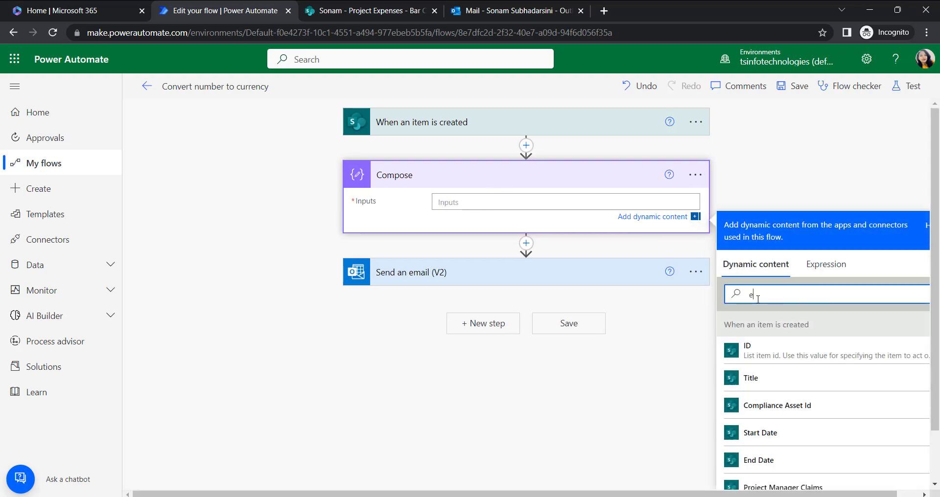
type("xpens")
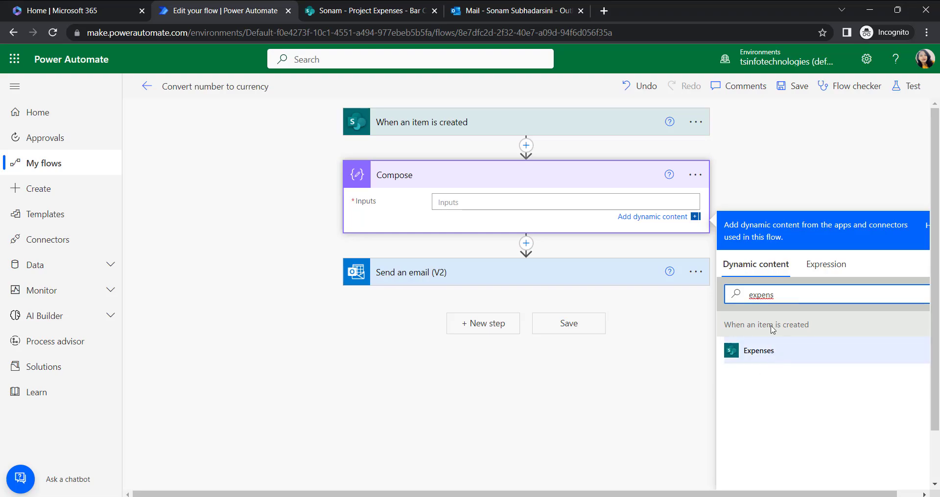
left_click(758, 351)
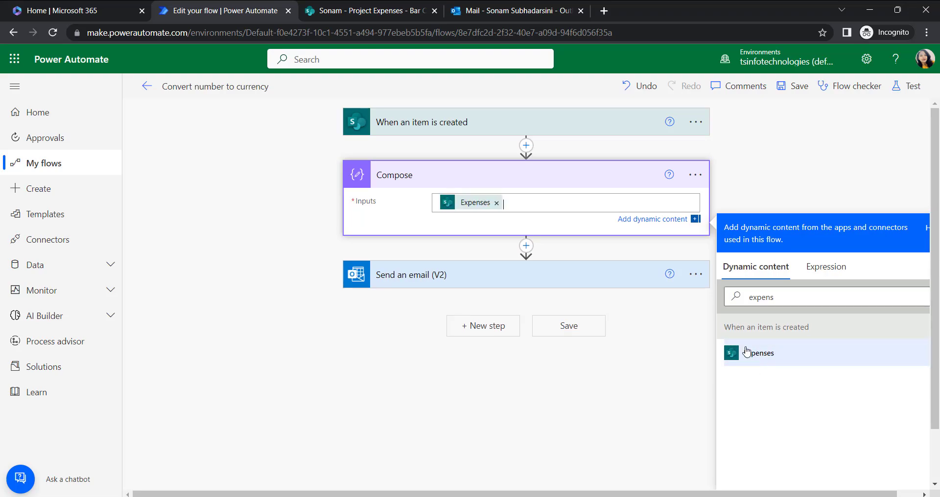
left_click(473, 237)
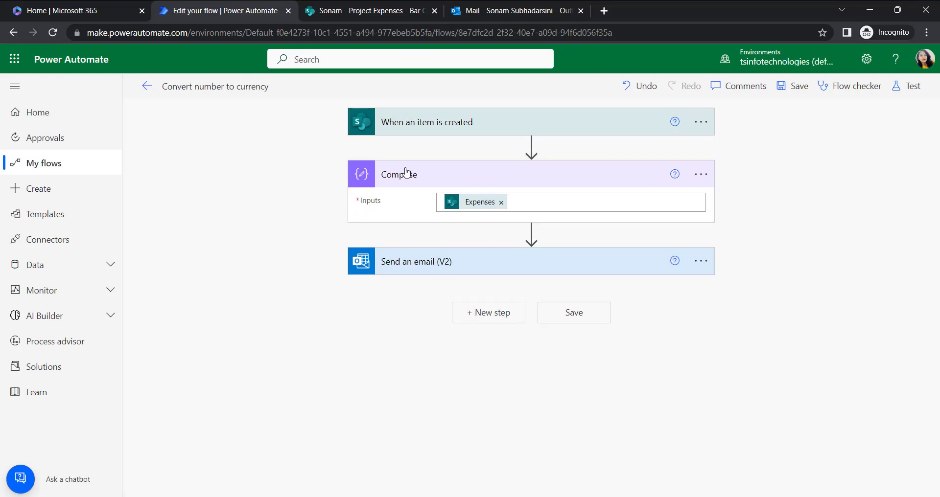
Insert a Number Functions "Format number" action between the Compose and "Send an email (V2)" actions
left_click(537, 237)
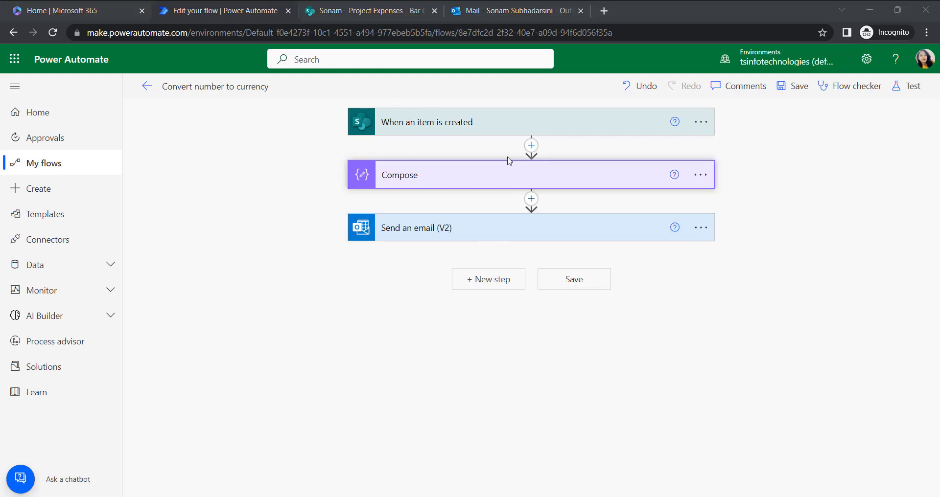
left_click(531, 199)
left_click(525, 217)
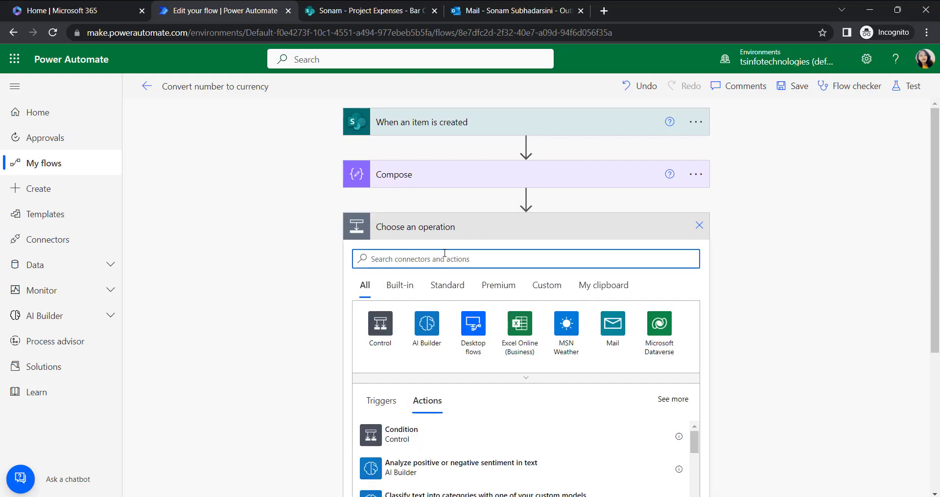
type("For")
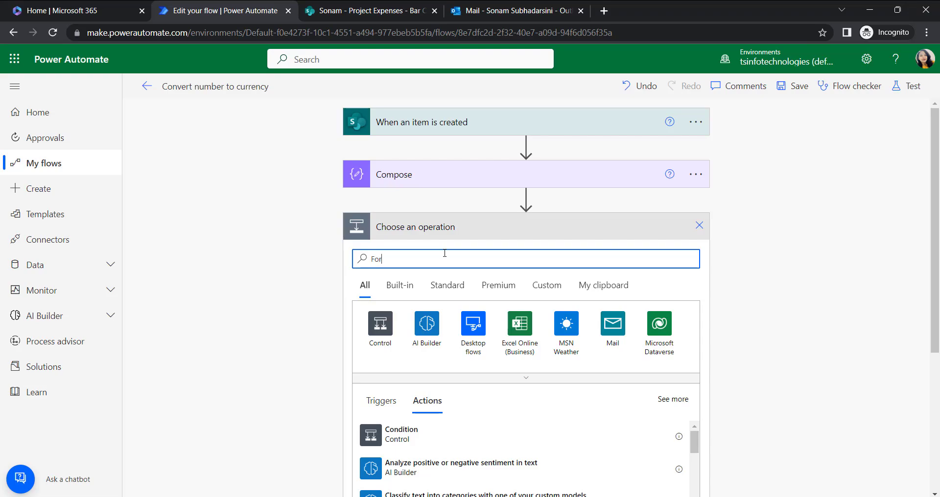
type("mat")
scroll(444, 254, "down", 2)
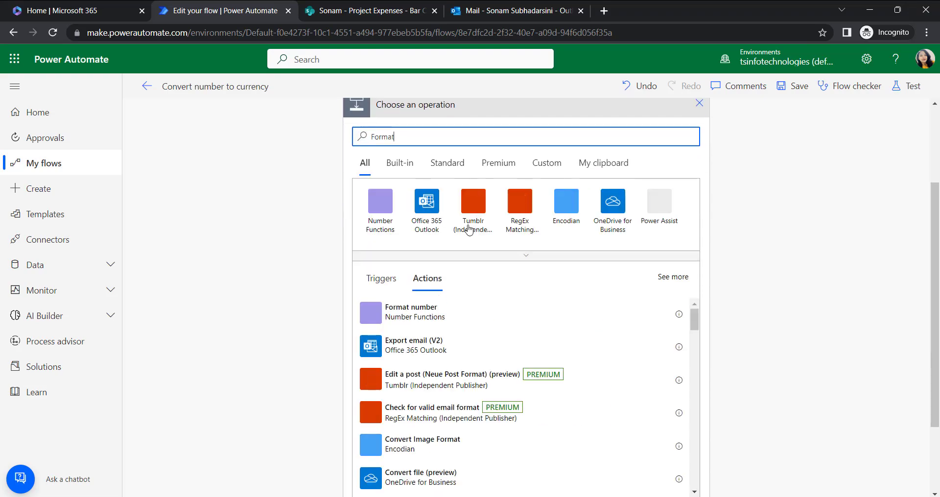
left_click(377, 234)
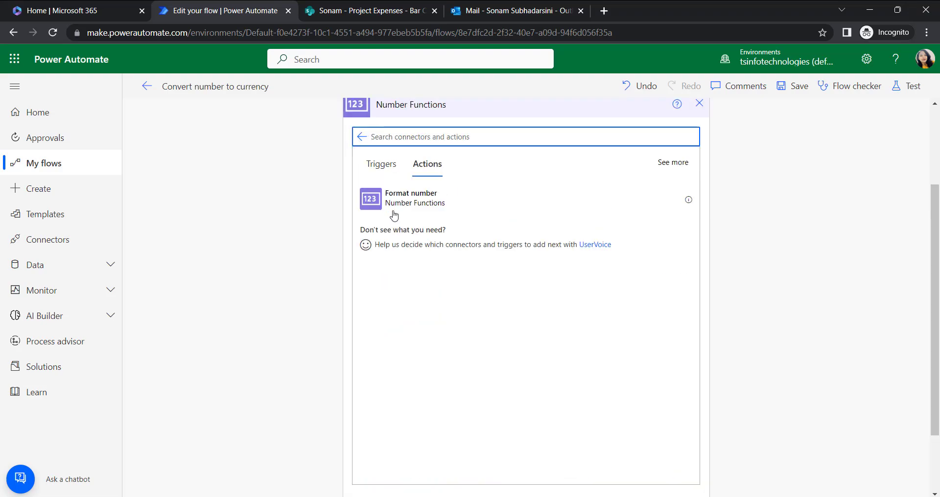
left_click(397, 209)
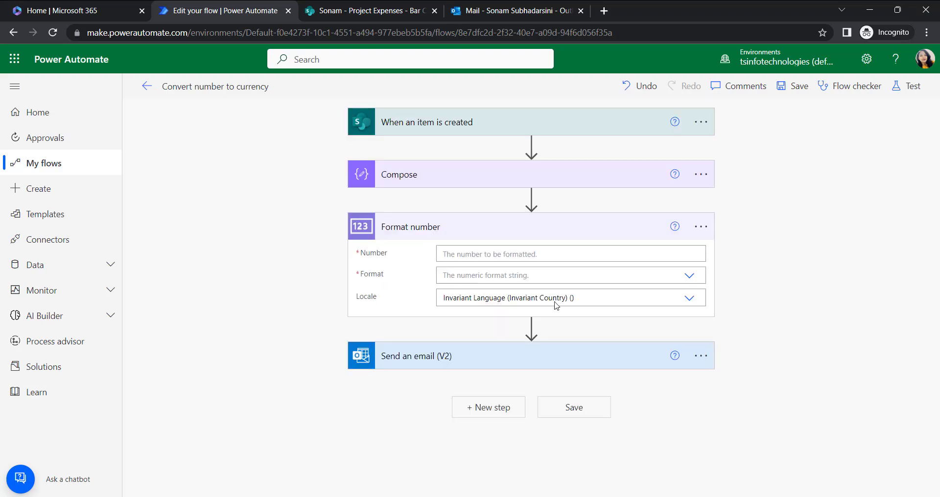
In the Format number action, set Number to the Compose Outputs and Format to $1,234.00
left_click(492, 254)
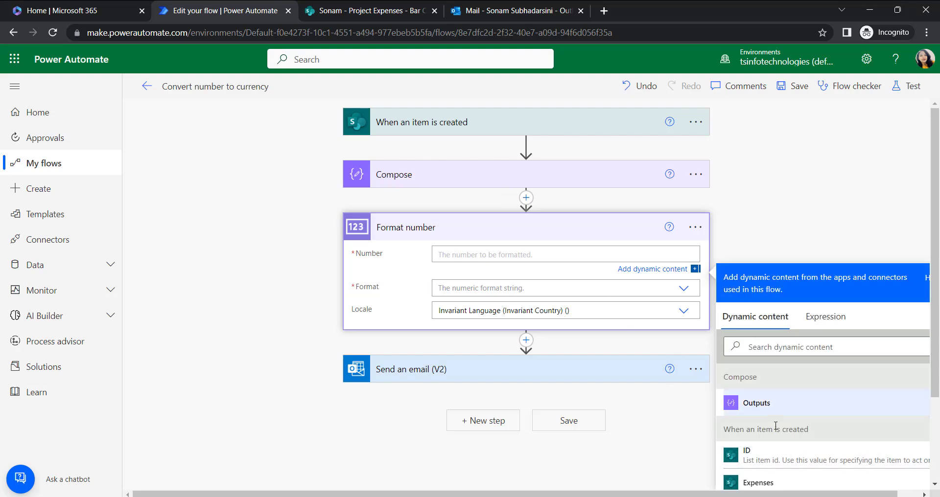
left_click(768, 411)
left_click(523, 290)
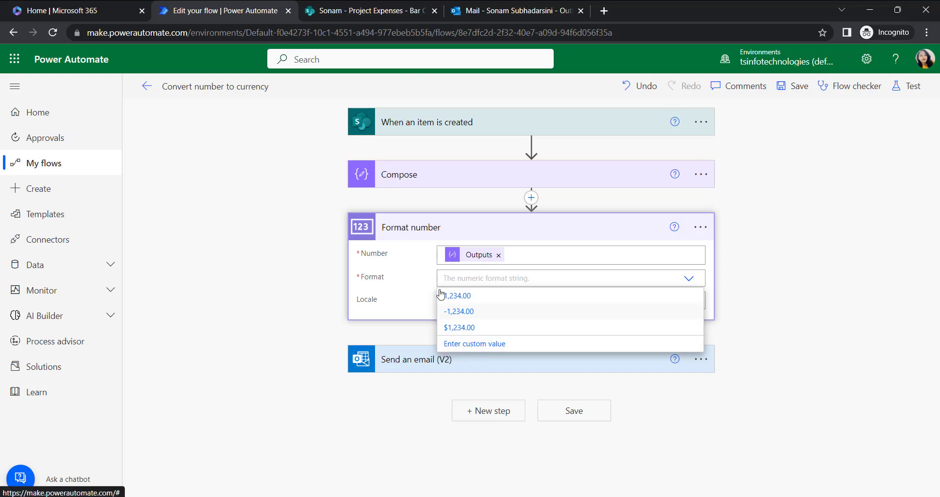
left_click(451, 328)
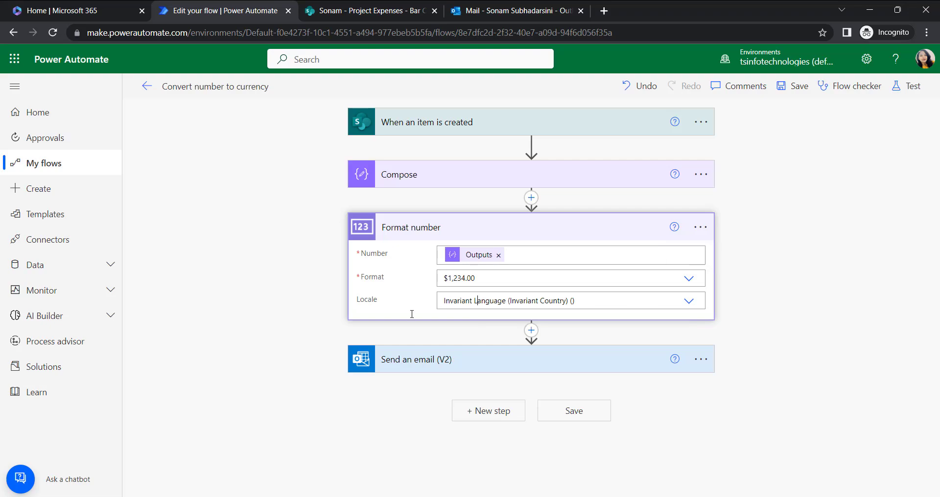
Set the Format number action's Locale to English (United States) (en-US)
scroll(509, 386, "down", 10)
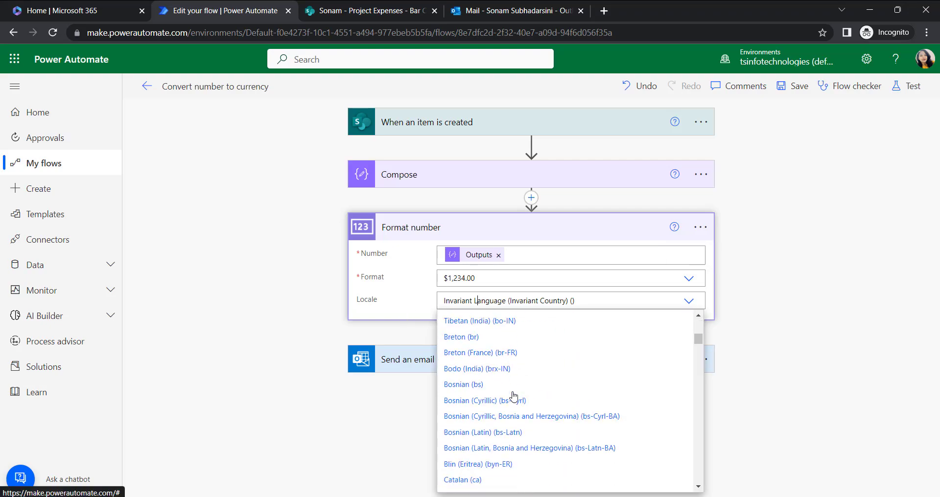
scroll(513, 396, "down", 3)
scroll(513, 396, "down", 15)
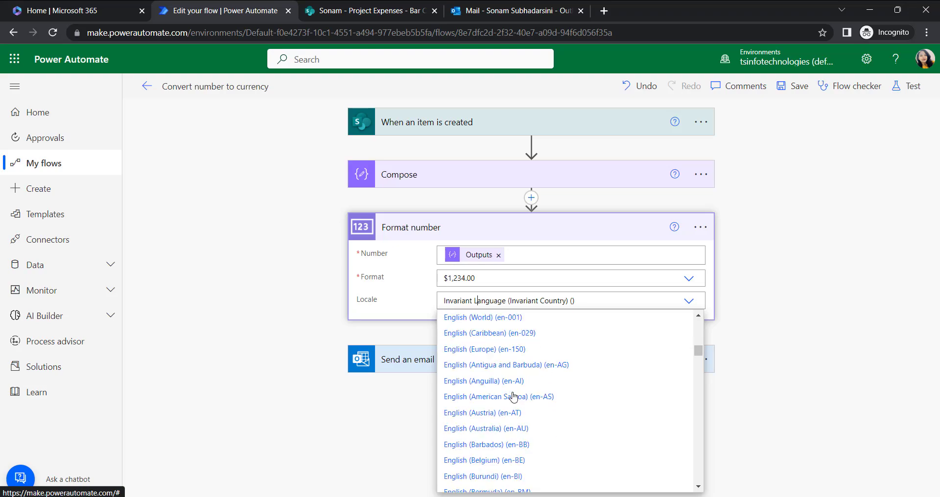
scroll(513, 396, "down", 8)
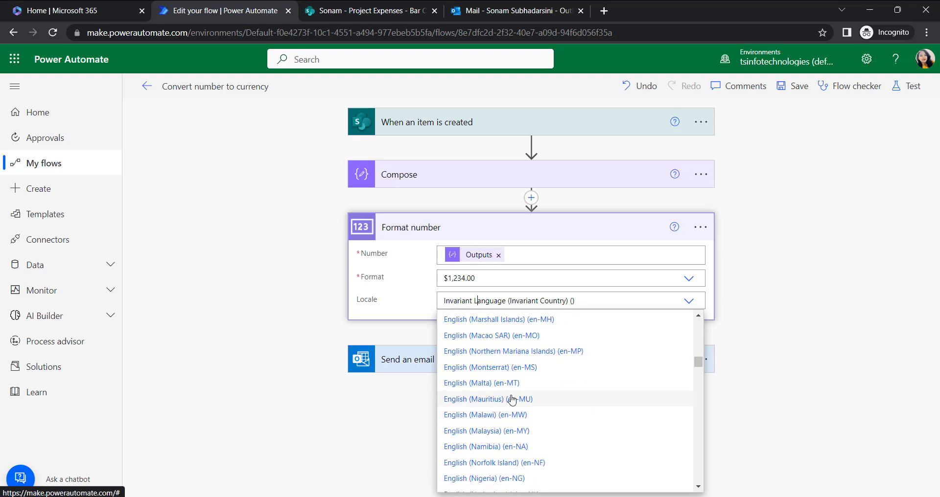
scroll(512, 401, "down", 10)
scroll(512, 398, "down", 4)
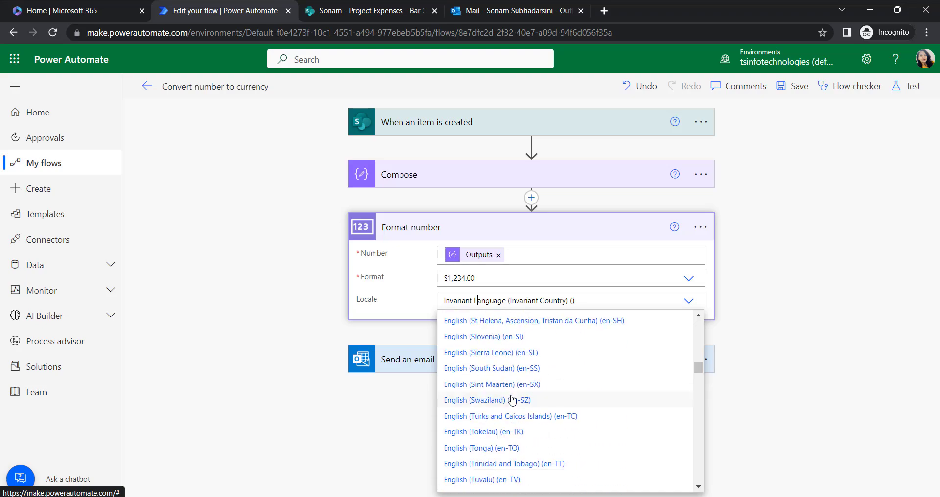
scroll(512, 400, "down", 4)
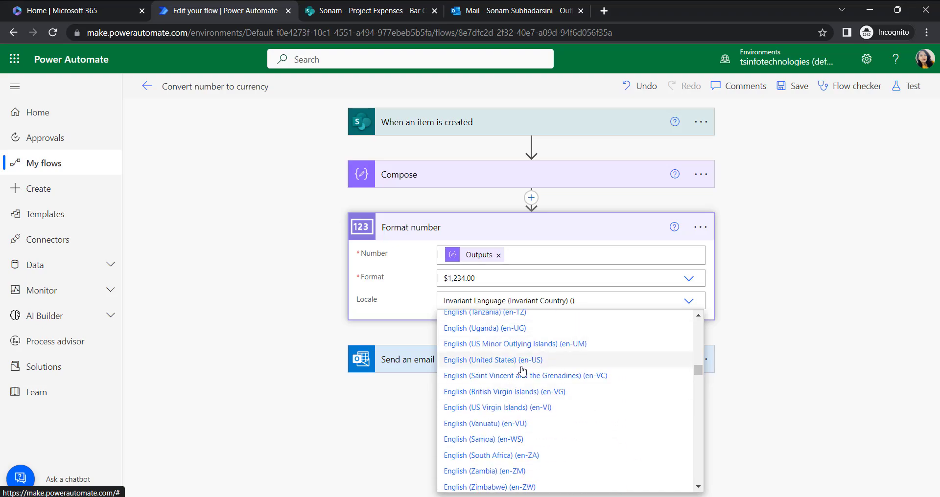
left_click(542, 361)
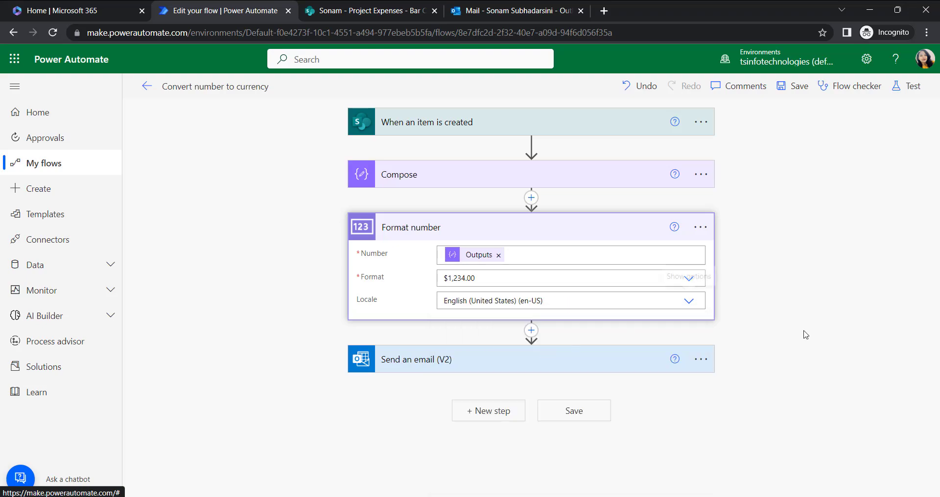
In the "Send an email (V2)" body, replace the Expenses dynamic value with Formatted number from the Format number action
left_click(546, 367)
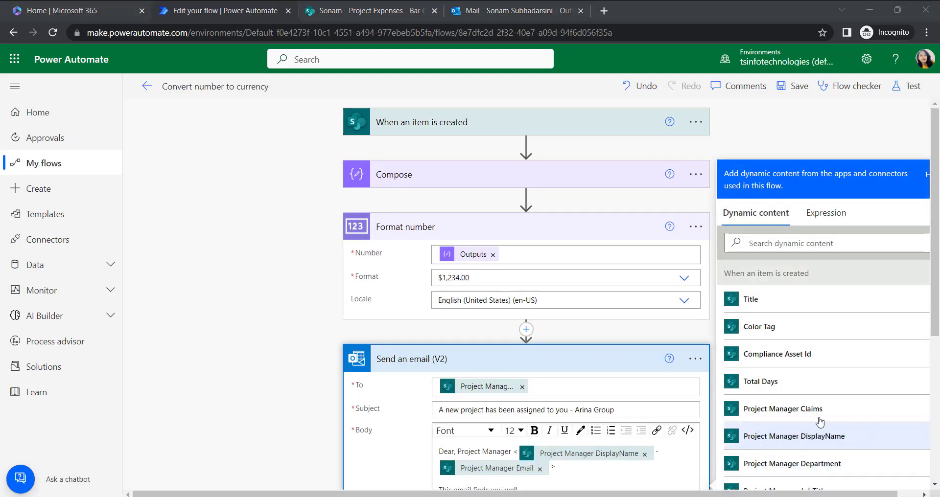
scroll(561, 357, "down", 3)
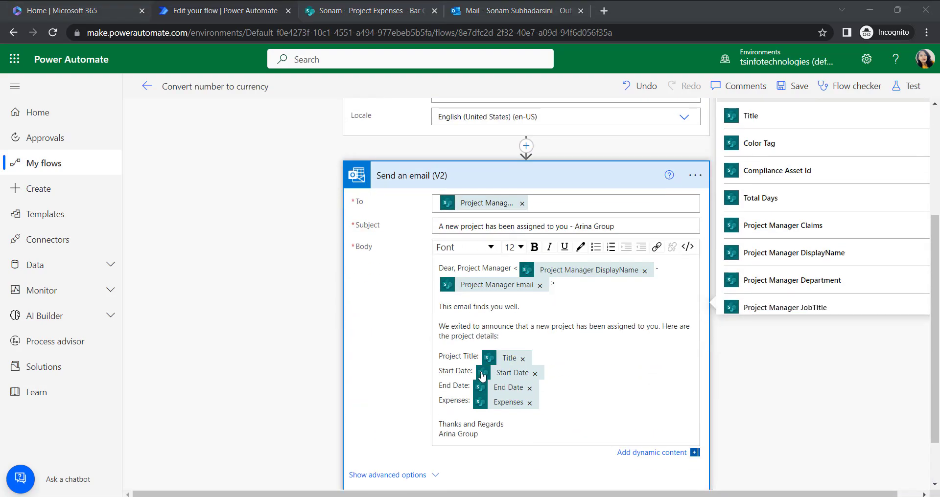
left_click(529, 403)
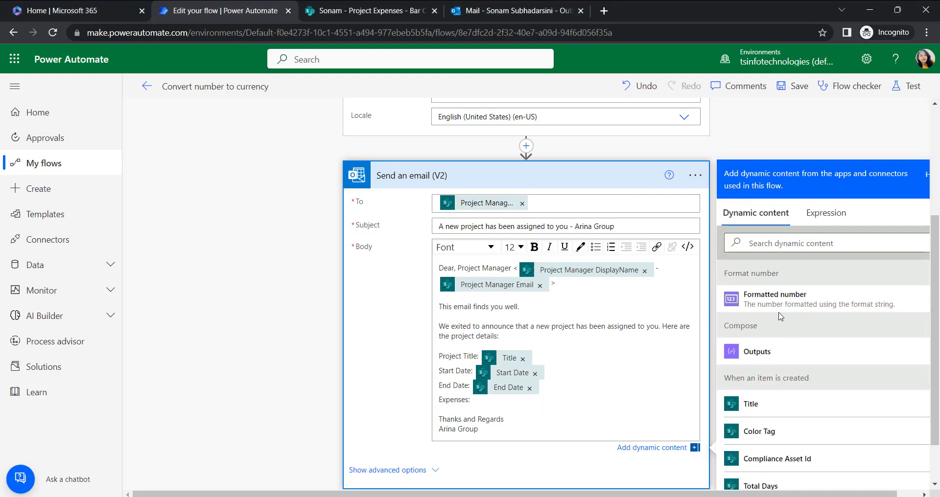
left_click_drag(778, 273, 713, 282)
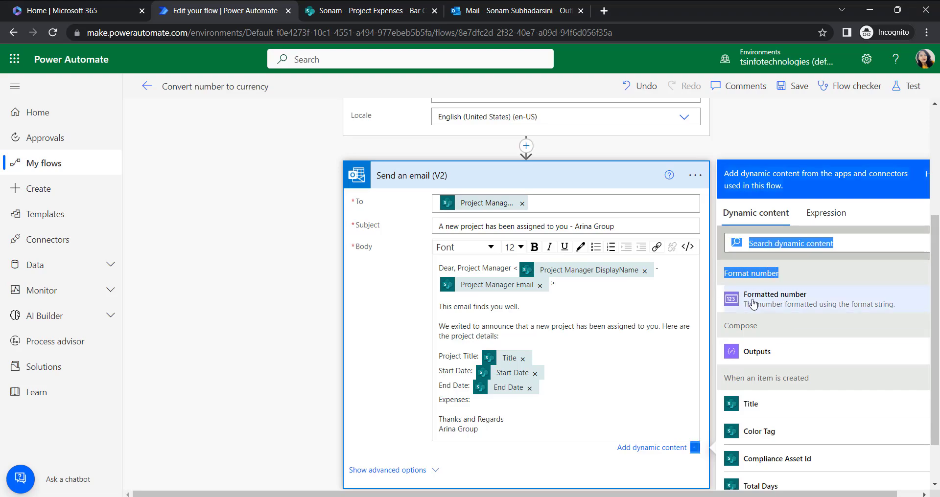
left_click(753, 304)
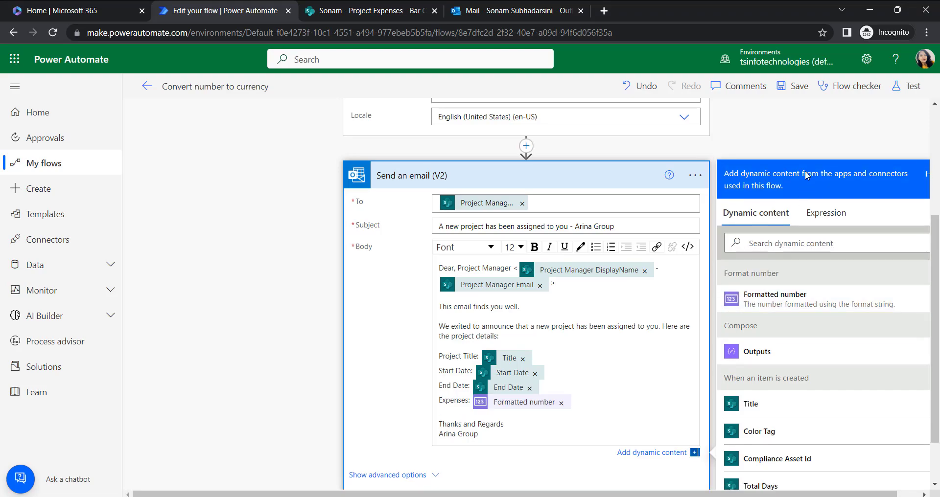
left_click(810, 139)
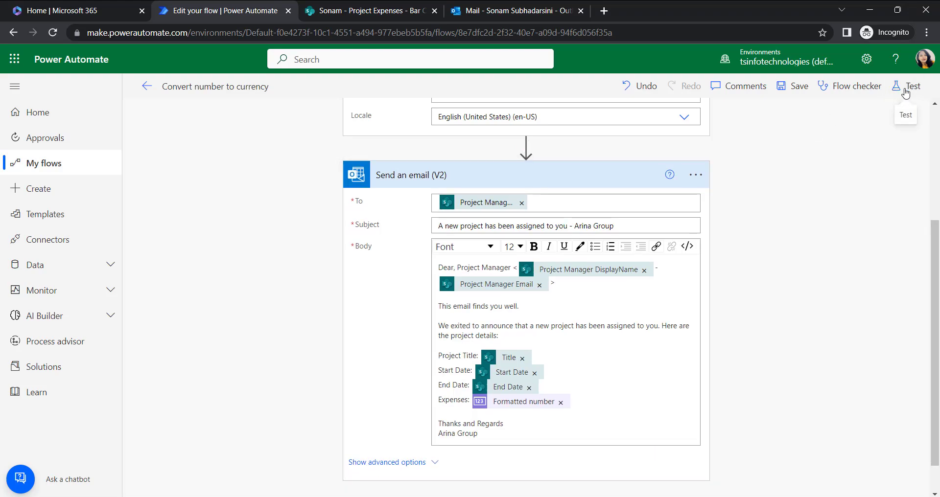
Save and test the flow automatically with a recently used trigger, reusing the "Test Succeeded" run
left_click(906, 88)
left_click(790, 208)
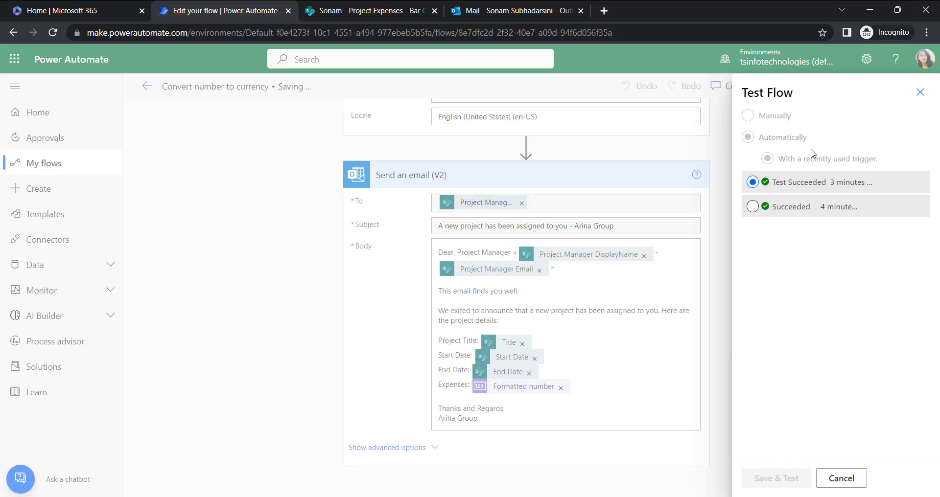
left_click(777, 480)
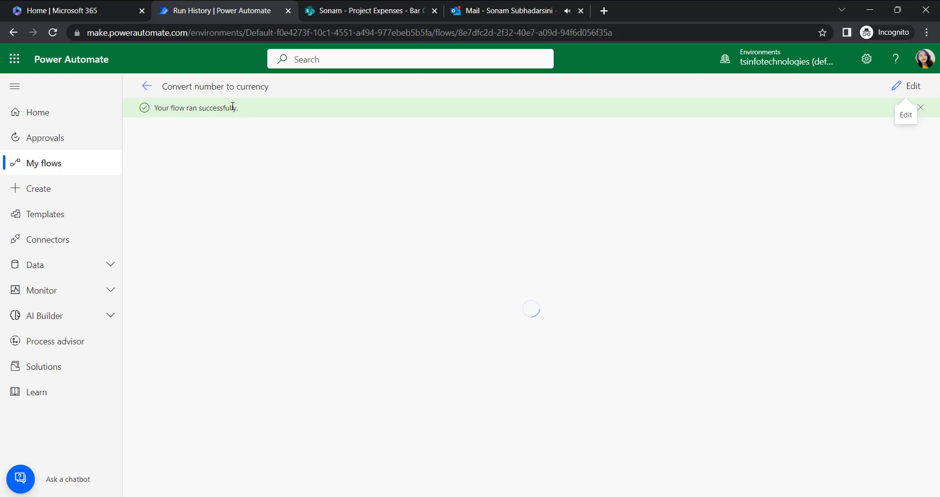
Switch to Outlook, open the newest project assignment email and check how its Expenses value is formatted
left_click(485, 13)
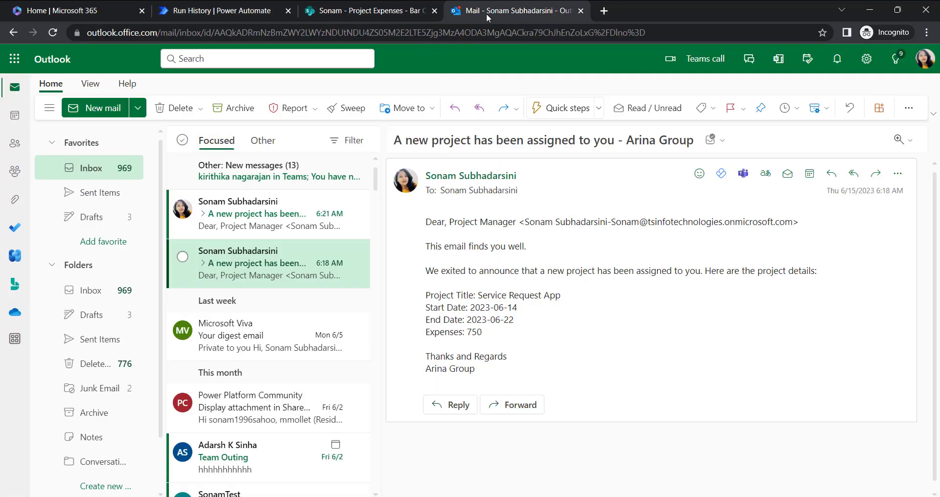
left_click(365, 231)
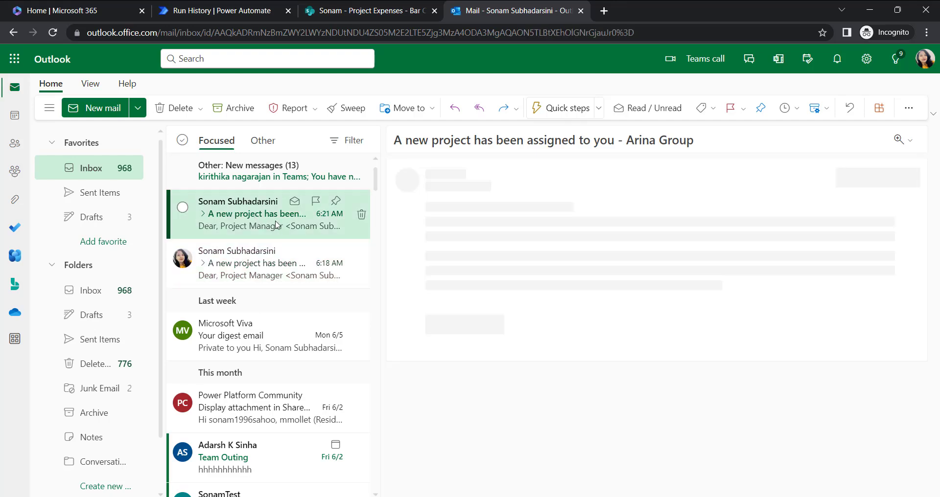
mouse_move(504, 338)
left_mouse_down()
mouse_move(467, 333)
mouse_move(500, 334)
left_mouse_up()
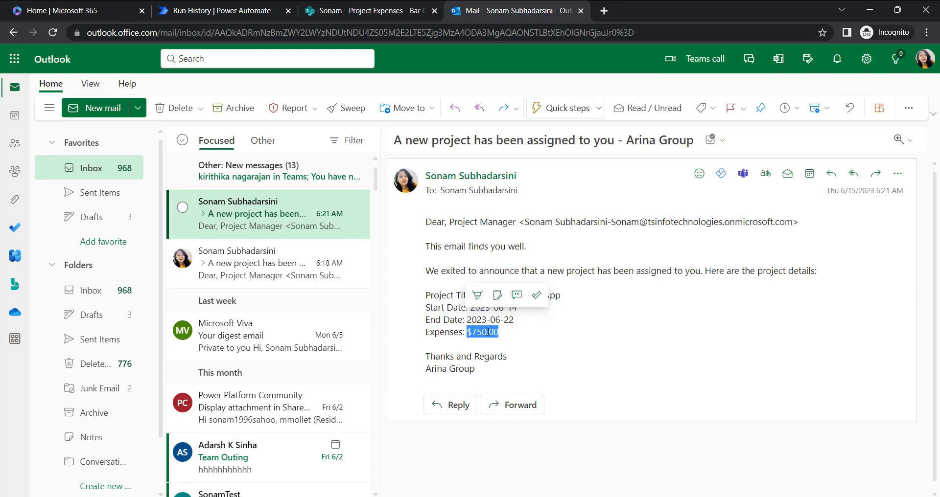
left_click(528, 343)
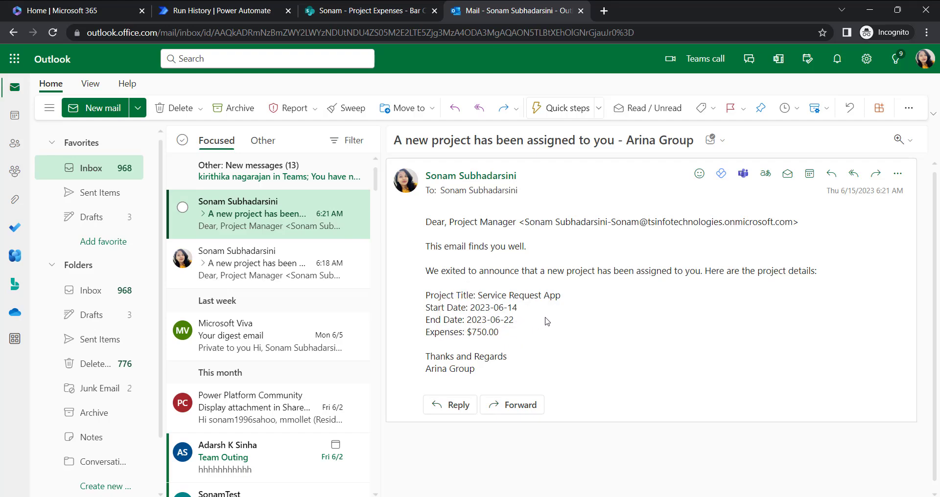